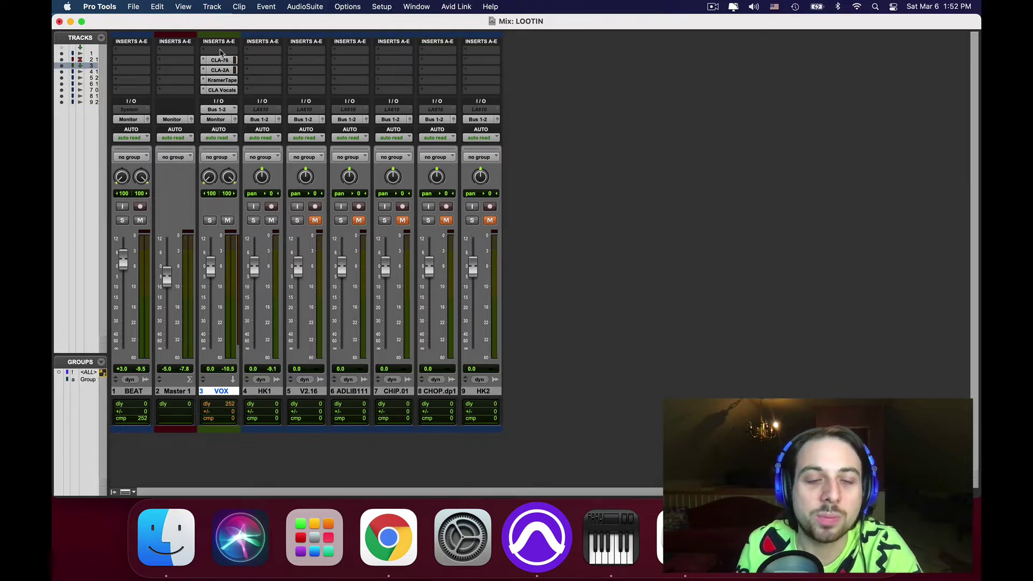
Play the song and review the VOX track's CLA-76, CLA-2A, Kramer Tape and CLA Vocals plug-ins
key("space")
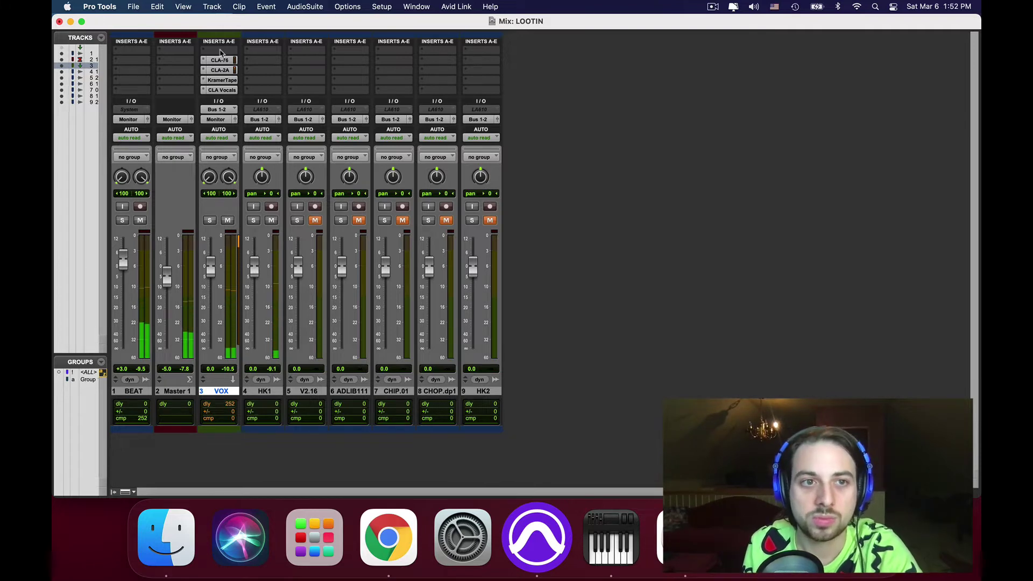
left_click(230, 61)
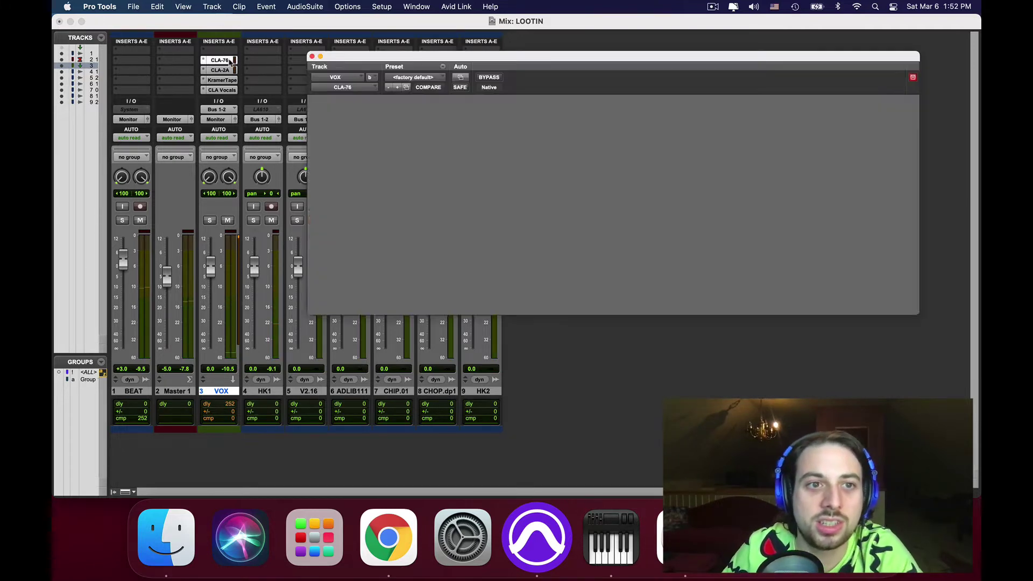
left_click(229, 70)
left_click(226, 81)
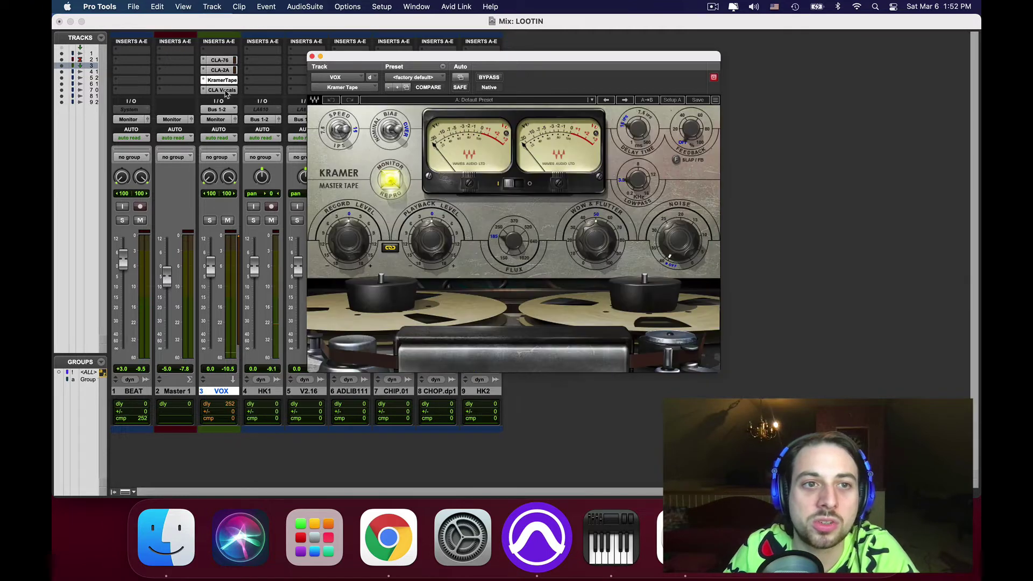
left_click(223, 91)
left_click(224, 90)
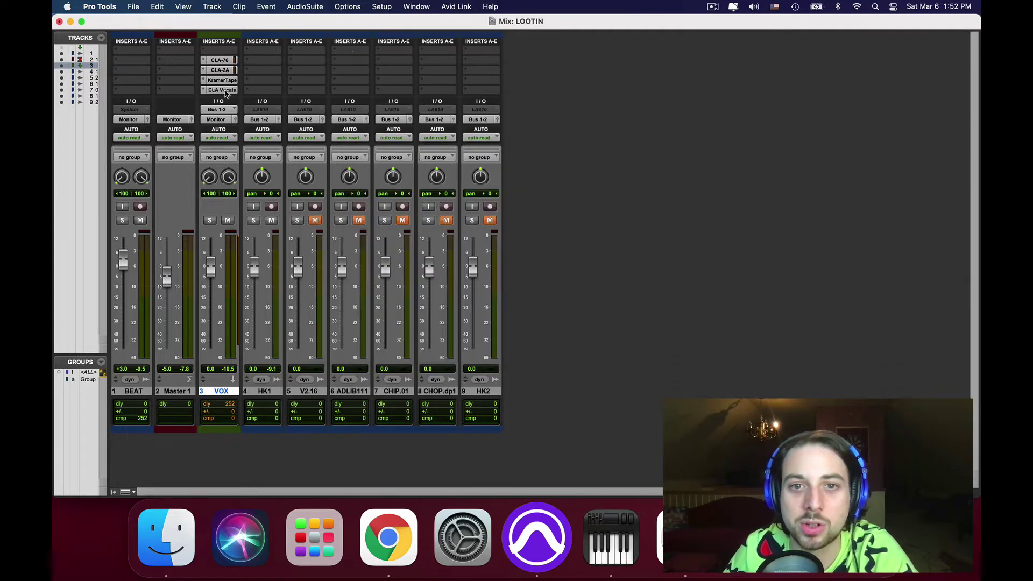
Insert stereo FabFilter Pro-Q 3 in the VOX track's first insert slot and enable its Pre analyzer during playback
left_click(227, 50)
mouse_move(256, 50)
mouse_move(321, 52)
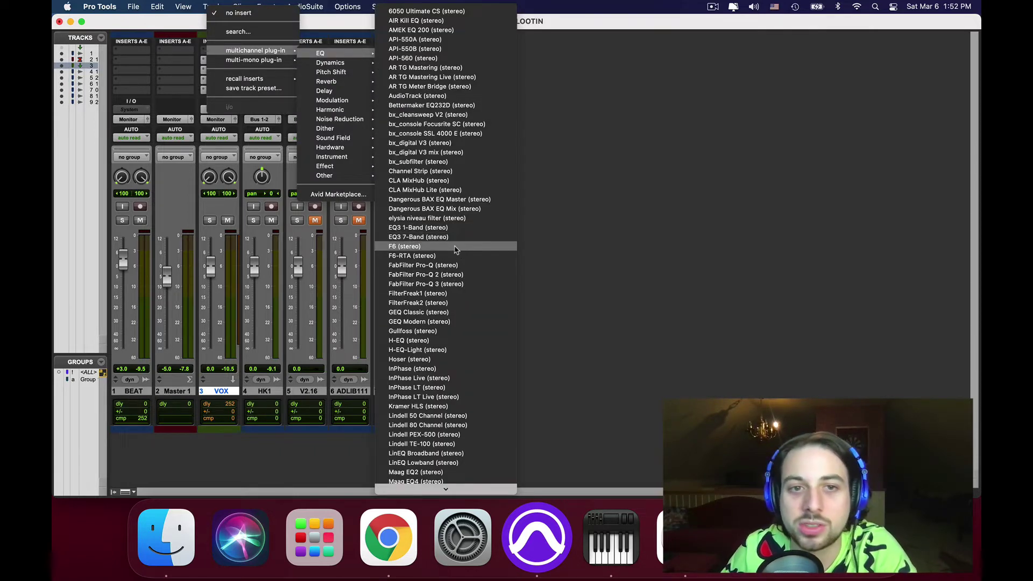
left_click(457, 284)
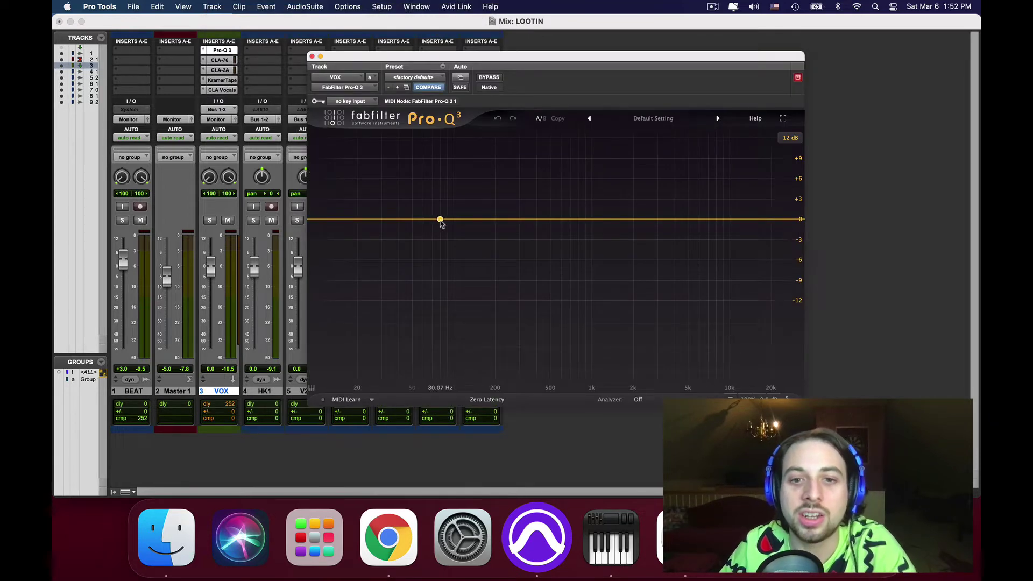
key("space")
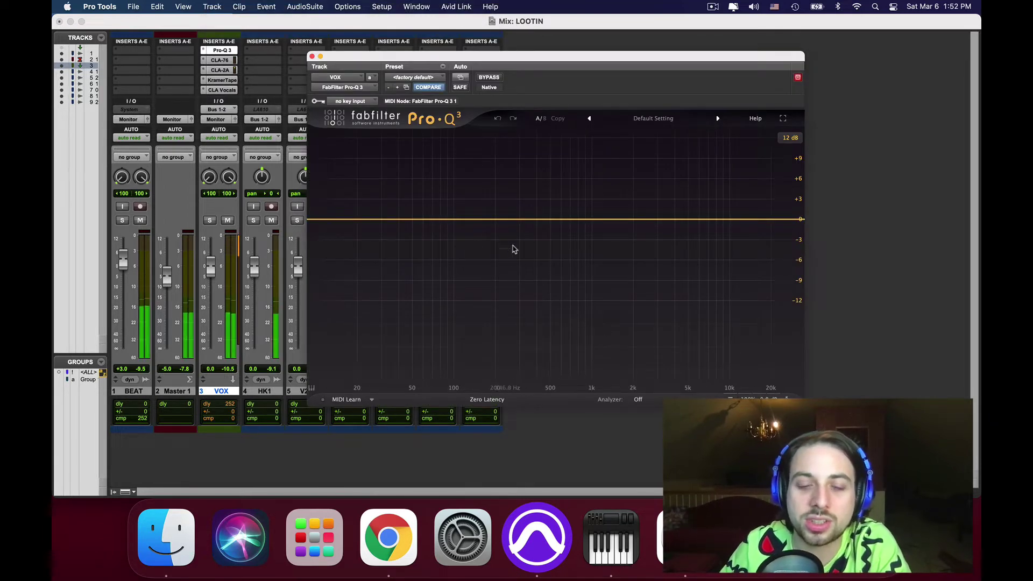
left_click(638, 399)
left_click(590, 295)
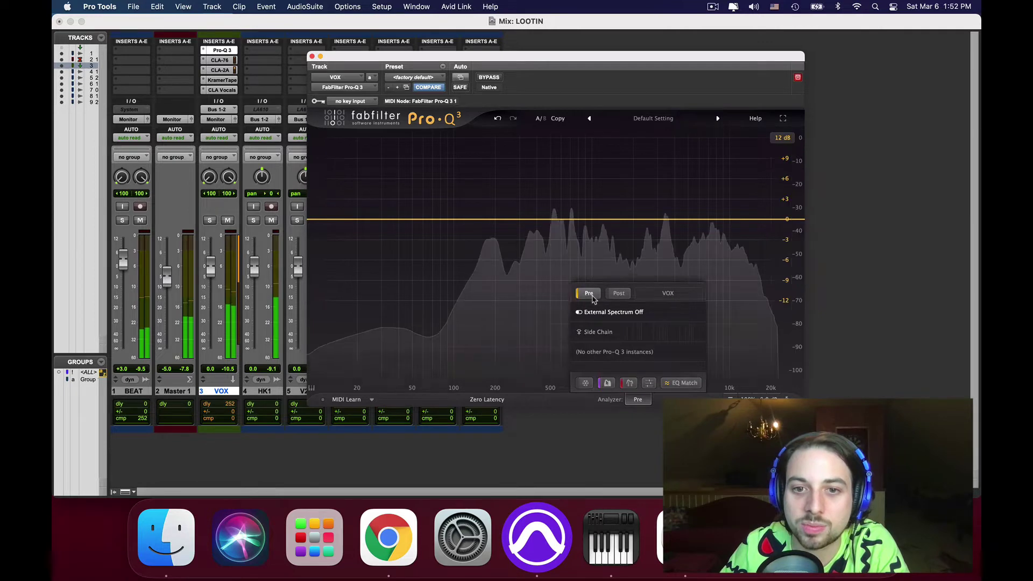
Cut a bell band at about 180 Hz by about 7.8 dB with Q about 2.2, plus a second bell near 500 Hz
left_click_drag(448, 220, 487, 263)
left_click_drag(546, 215, 556, 261)
left_click(489, 268)
scroll(489, 270, "up", 3)
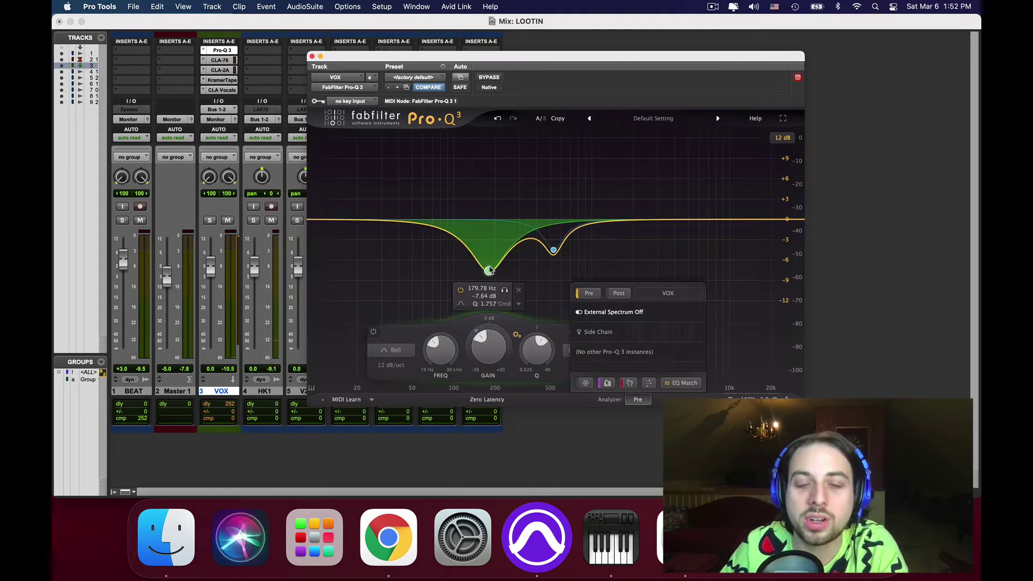
scroll(490, 271, "up", 2)
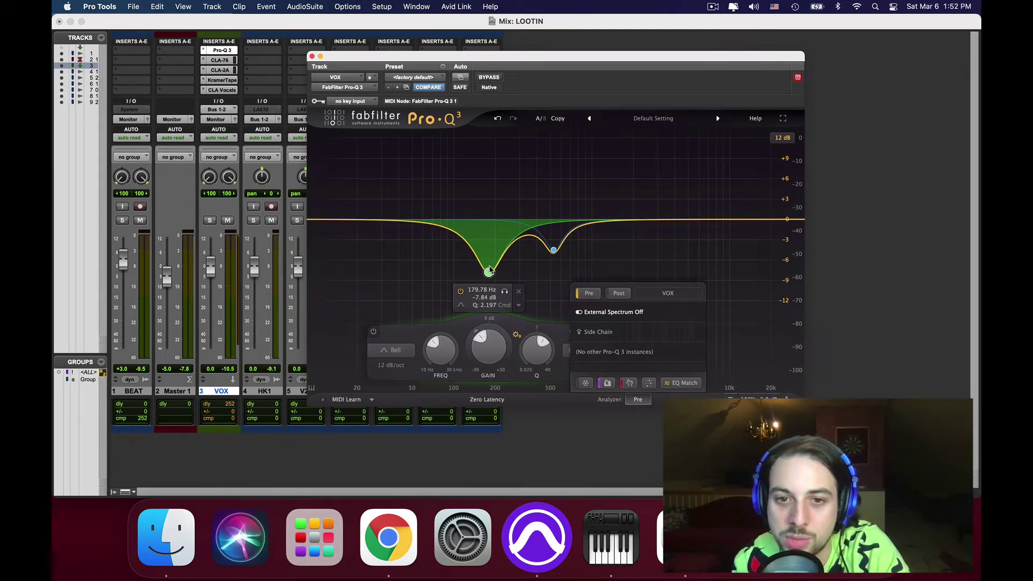
left_click(311, 57)
Replace Pro-Q 3 on the VOX track with Neutron 3 Equalizer, keeping the default preset
left_click(202, 50)
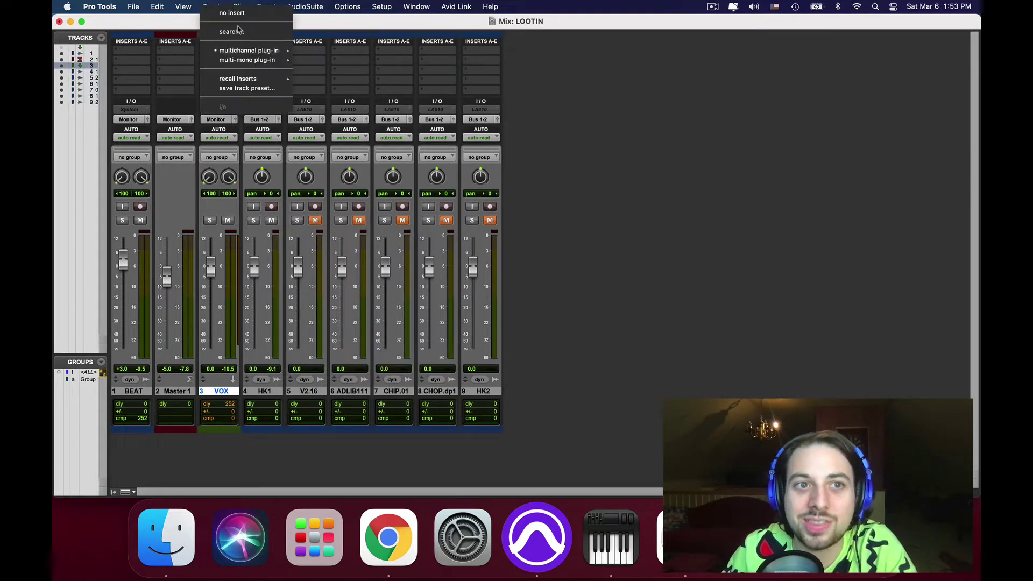
left_click(237, 33)
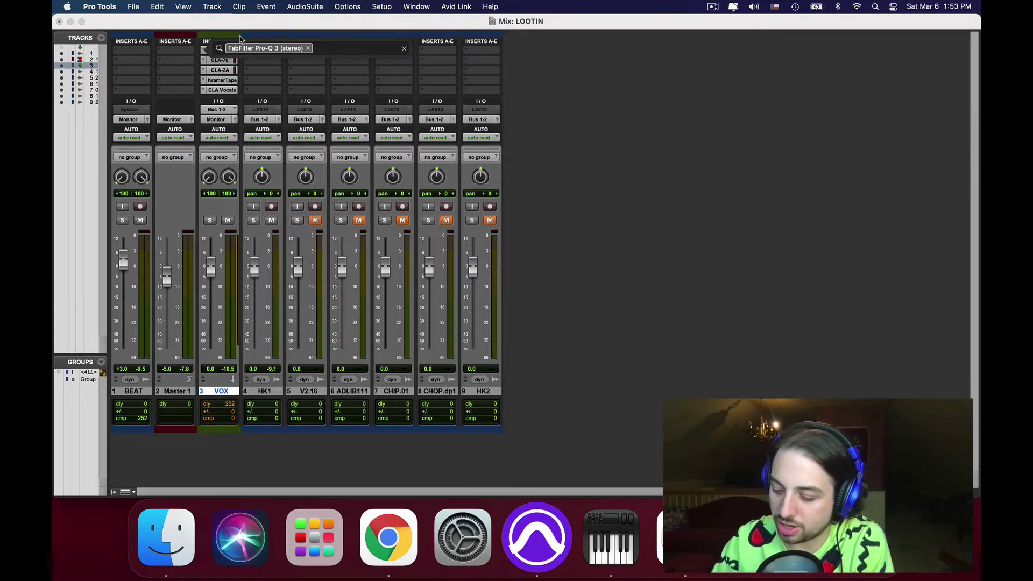
key("Return")
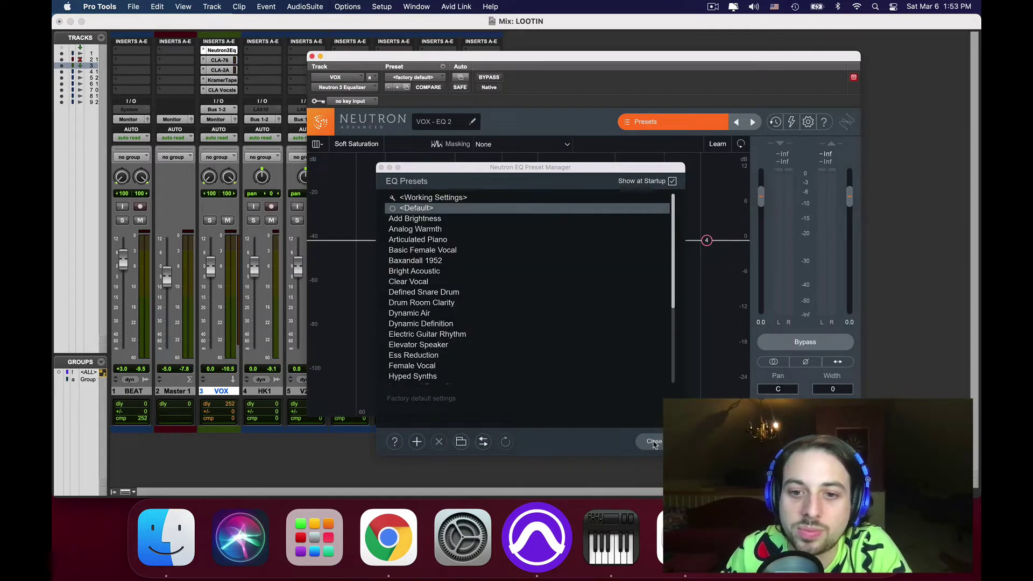
left_click(655, 442)
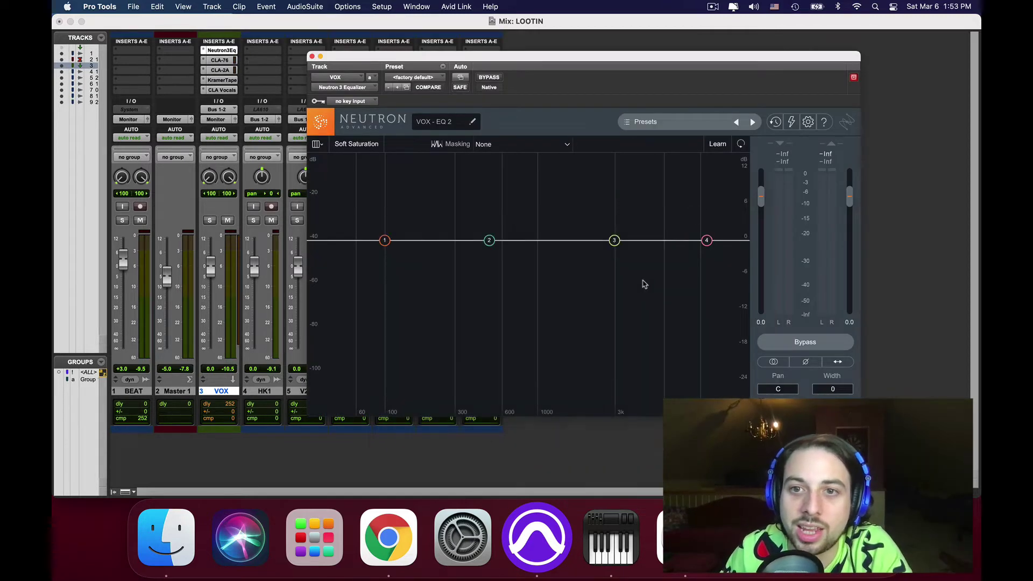
Run Neutron's Learn function while the vocal plays to position the four EQ nodes
left_click(725, 150)
key("space")
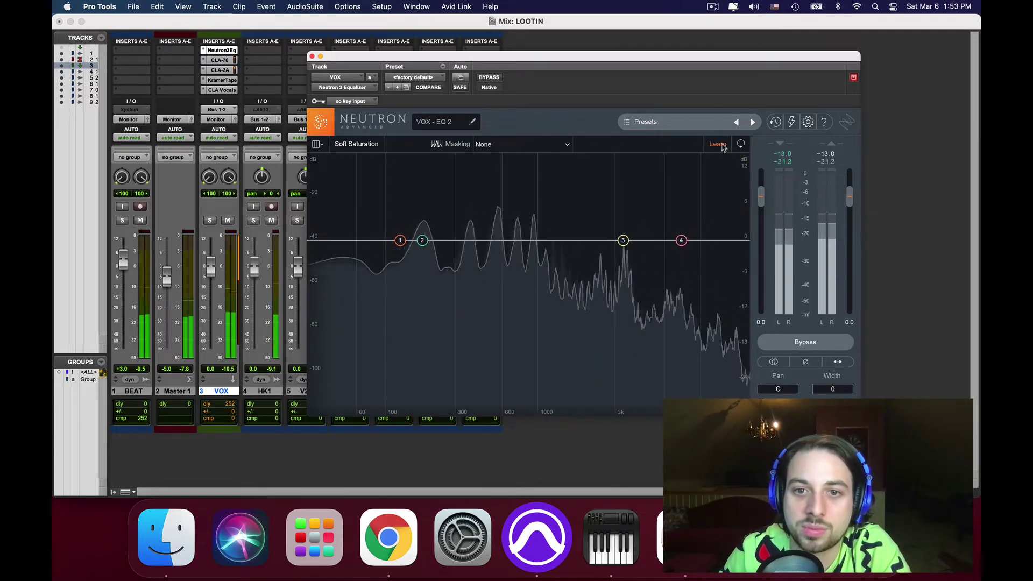
left_click(718, 144)
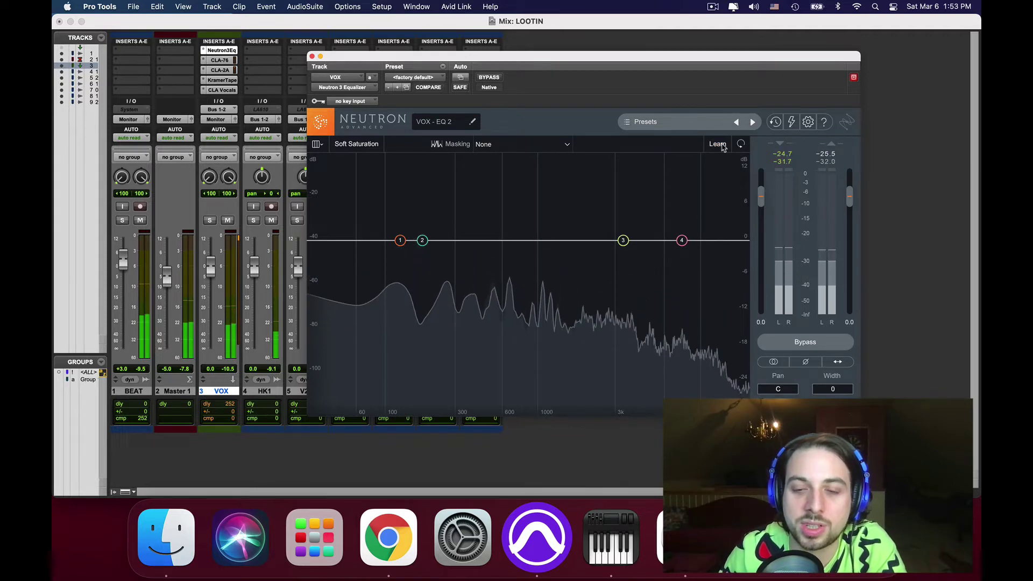
key("space")
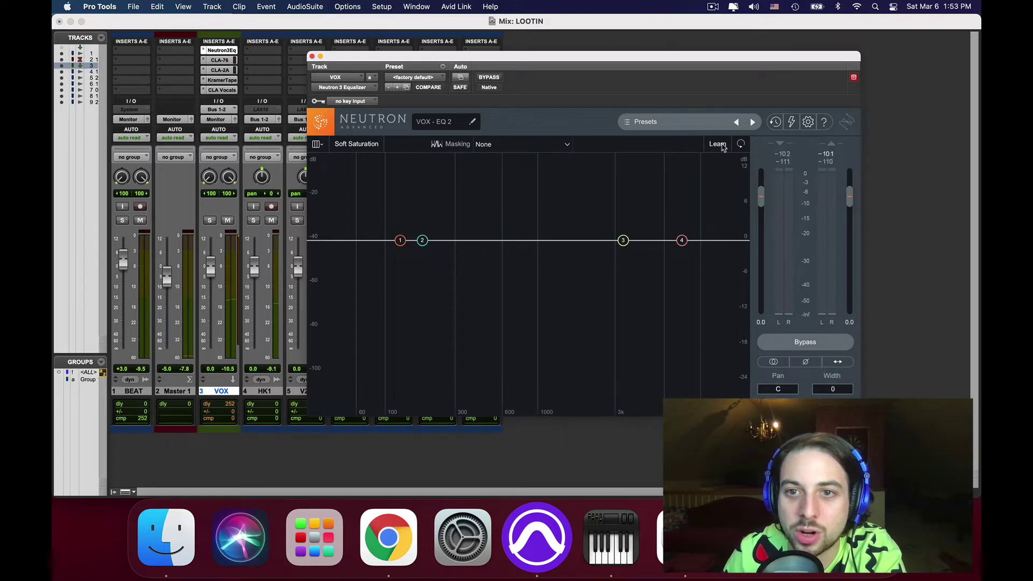
key("space")
left_click(718, 144)
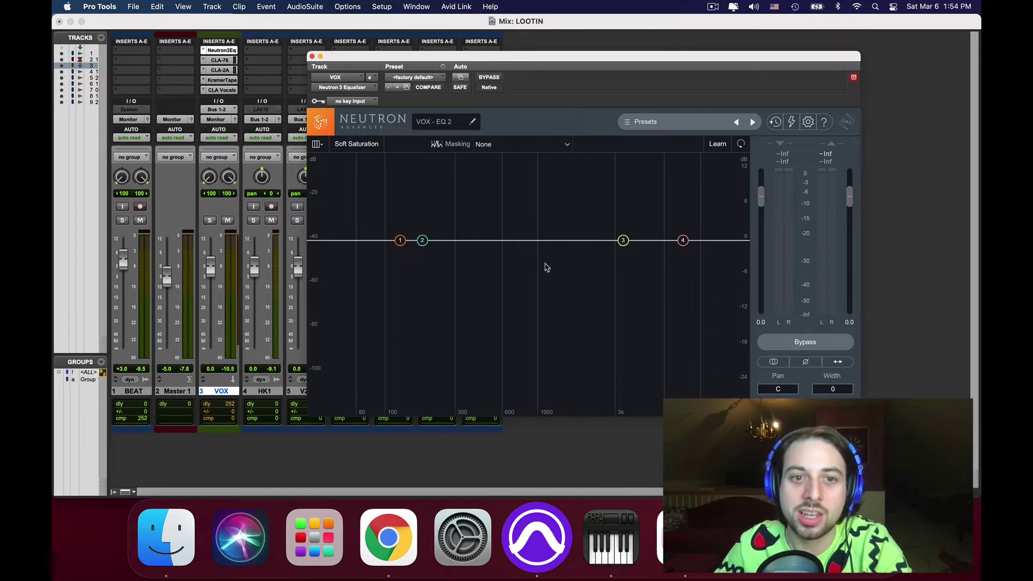
Change EQ band 1 to a Flat Highpass filter at 130 Hz and steepen its slope
left_click(399, 241)
left_click(396, 186)
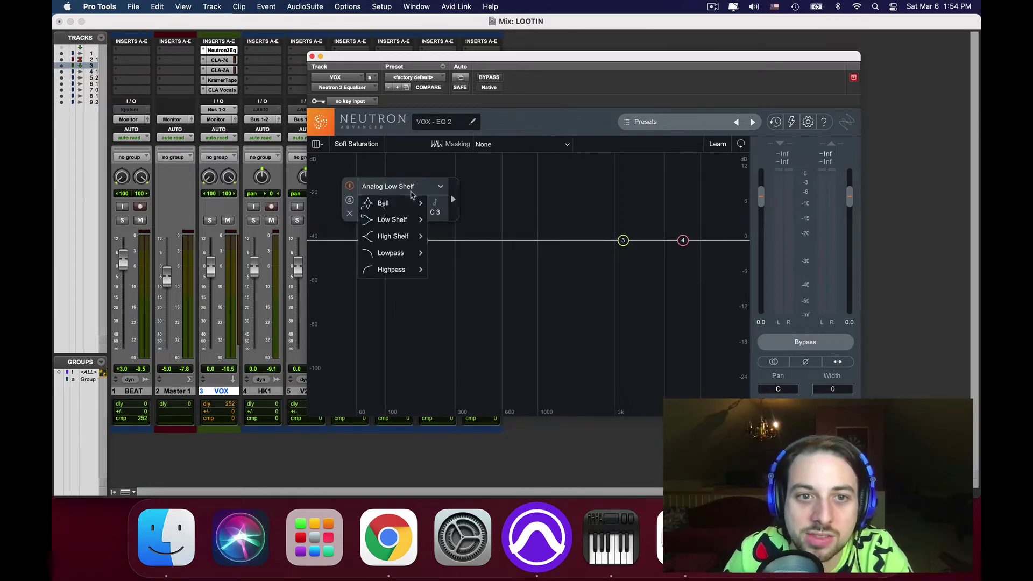
mouse_move(399, 269)
left_click(488, 270)
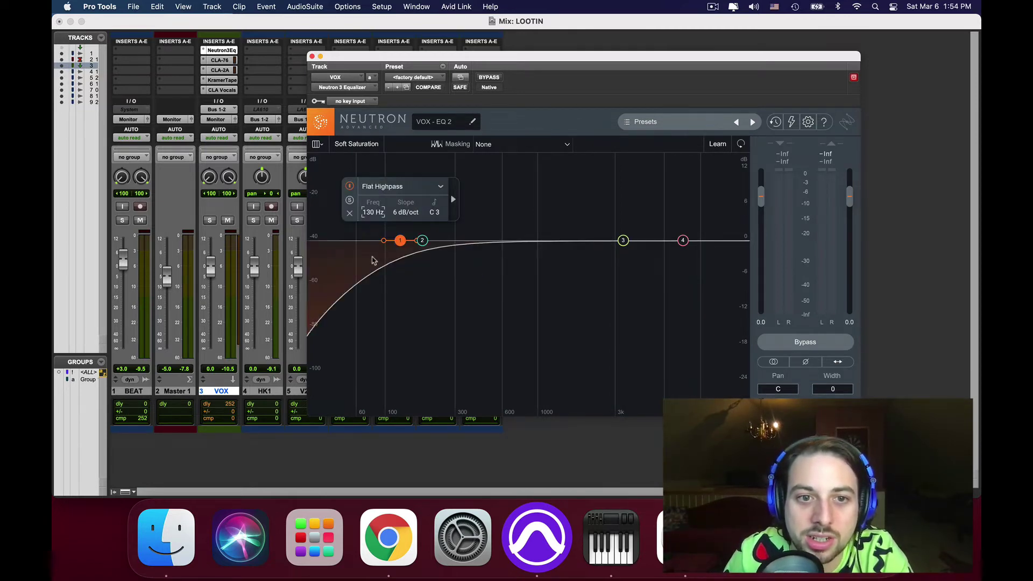
left_click_drag(385, 244, 422, 257)
Cut band 2 at 182 Hz and band 3 at 3361 Hz by 3 dB each
left_click(423, 241)
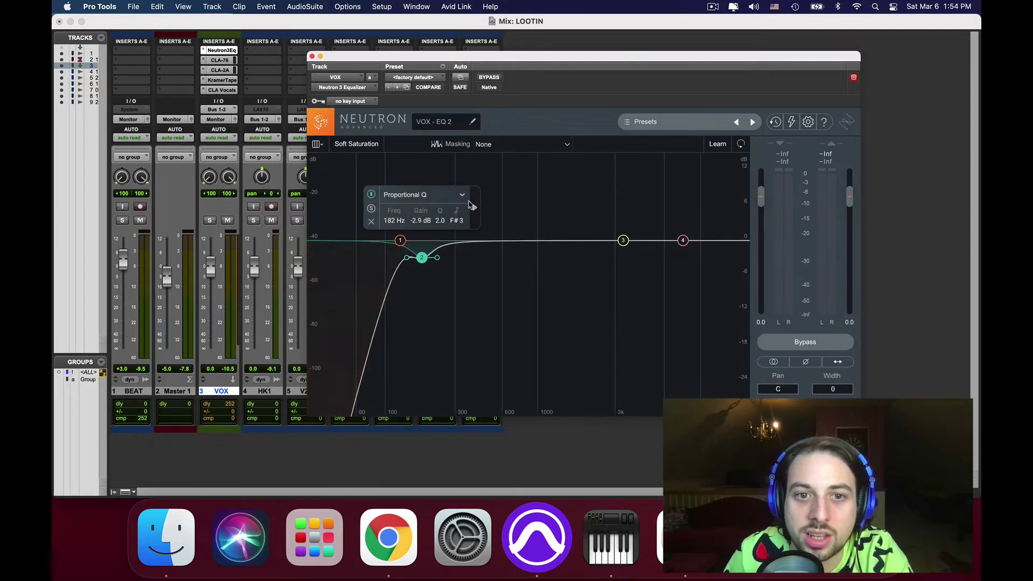
left_click(473, 208)
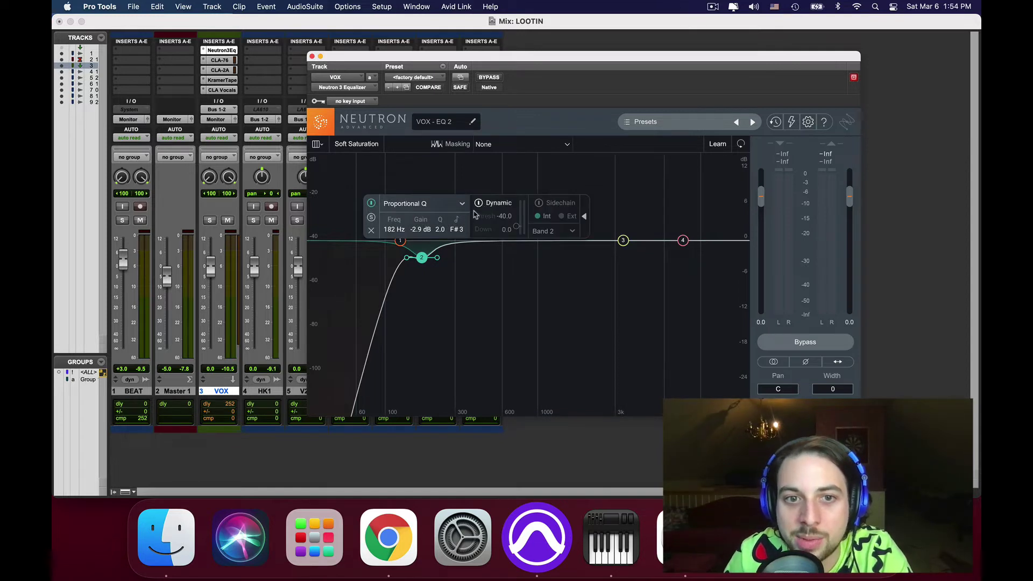
left_click(585, 217)
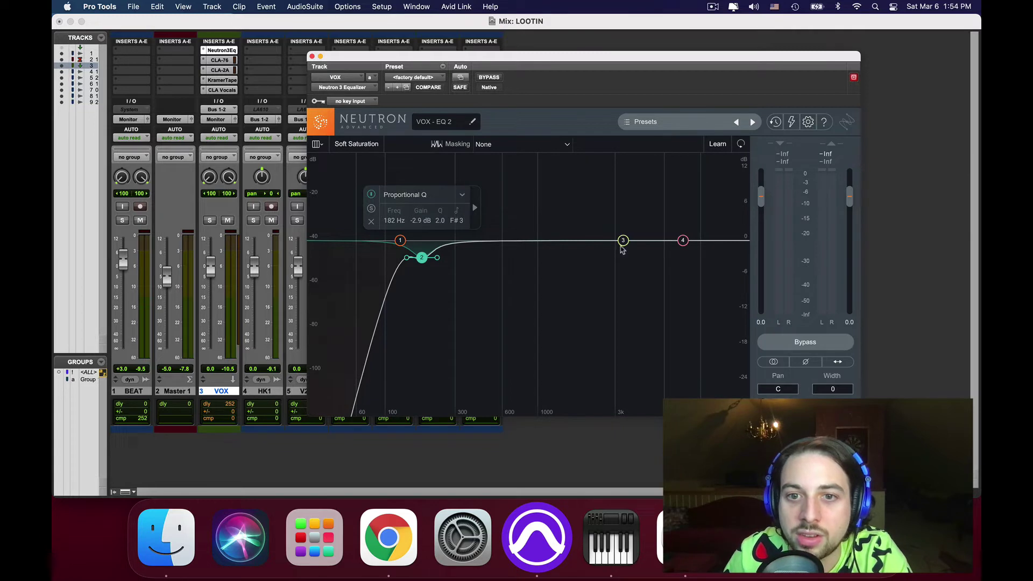
left_click_drag(623, 249, 623, 267)
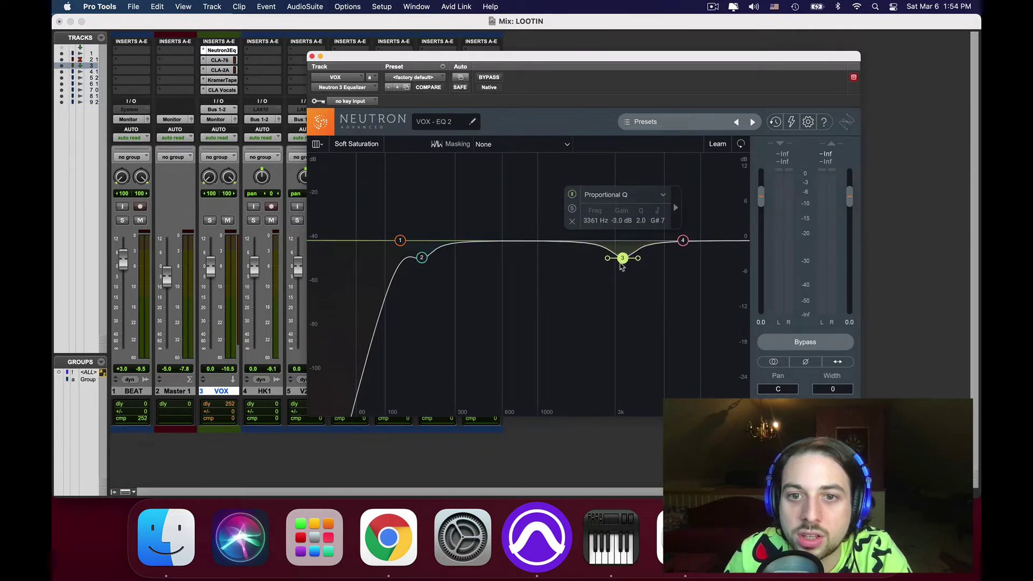
left_click(420, 263)
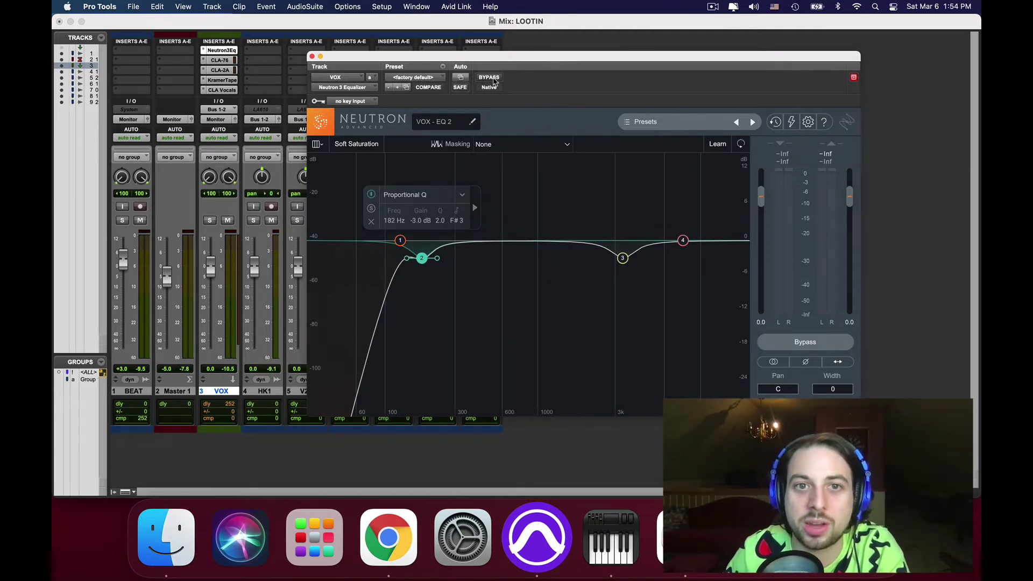
Narrow band 3 to a Q of 3.6 during playback and compare the vocal with the EQ bypassed and active
key("space")
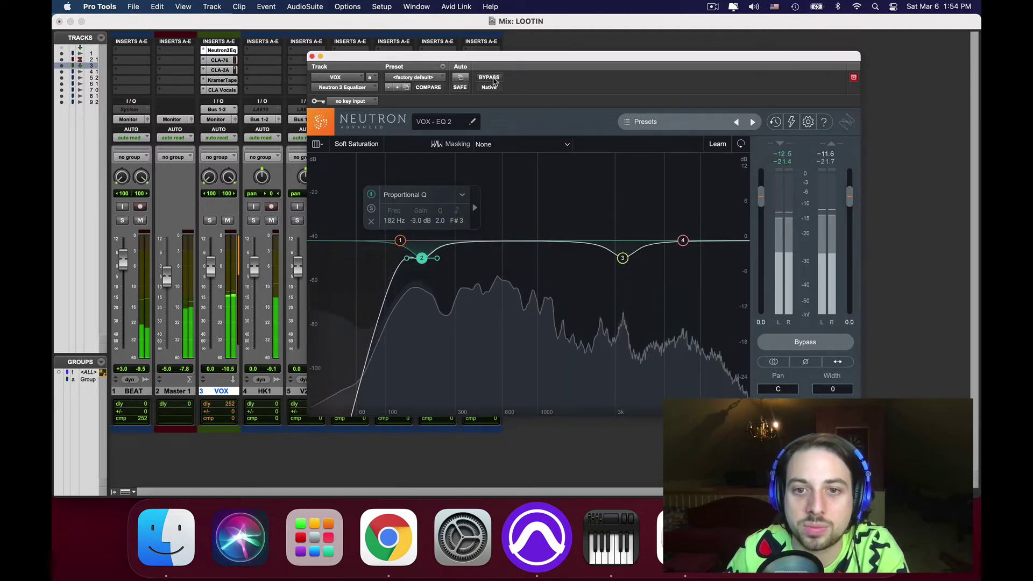
left_click(623, 259)
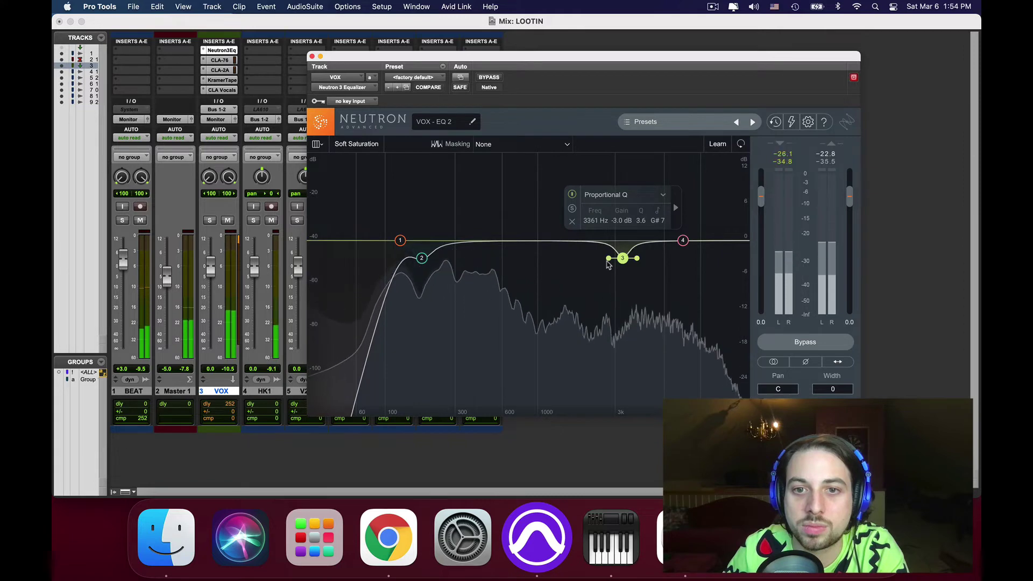
left_click(490, 78)
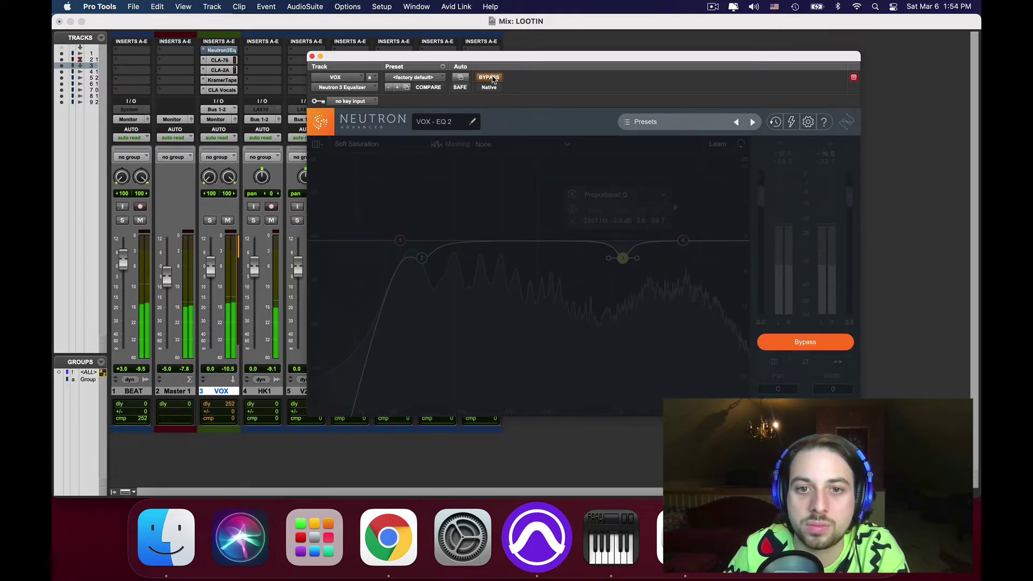
left_click(490, 78)
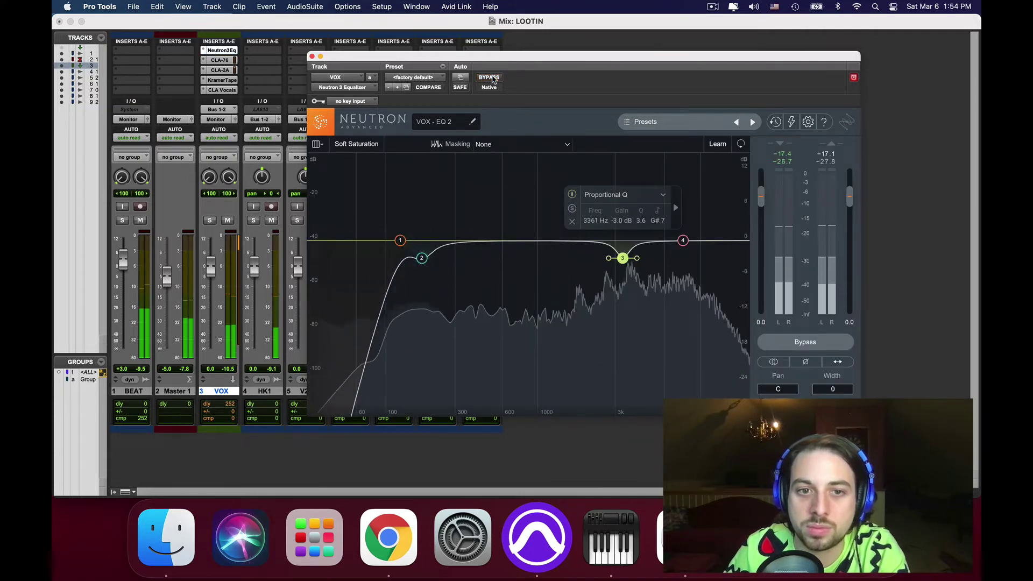
left_click(491, 78)
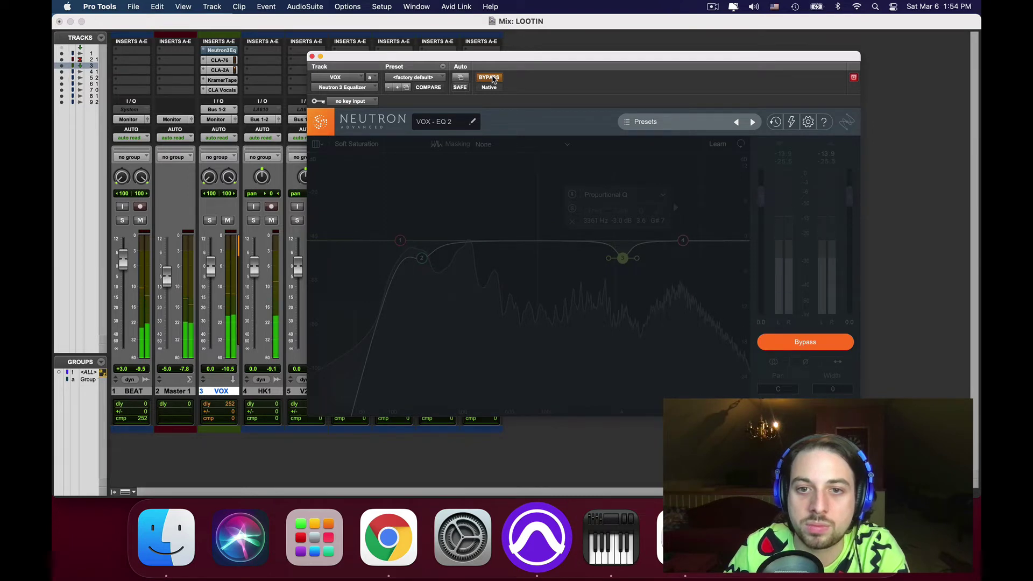
left_click(491, 78)
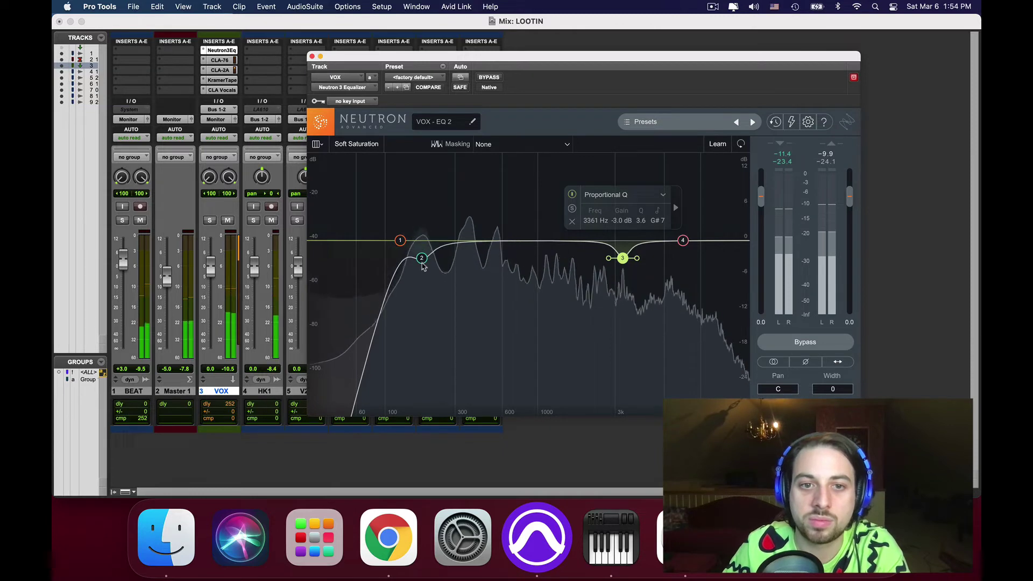
key("space")
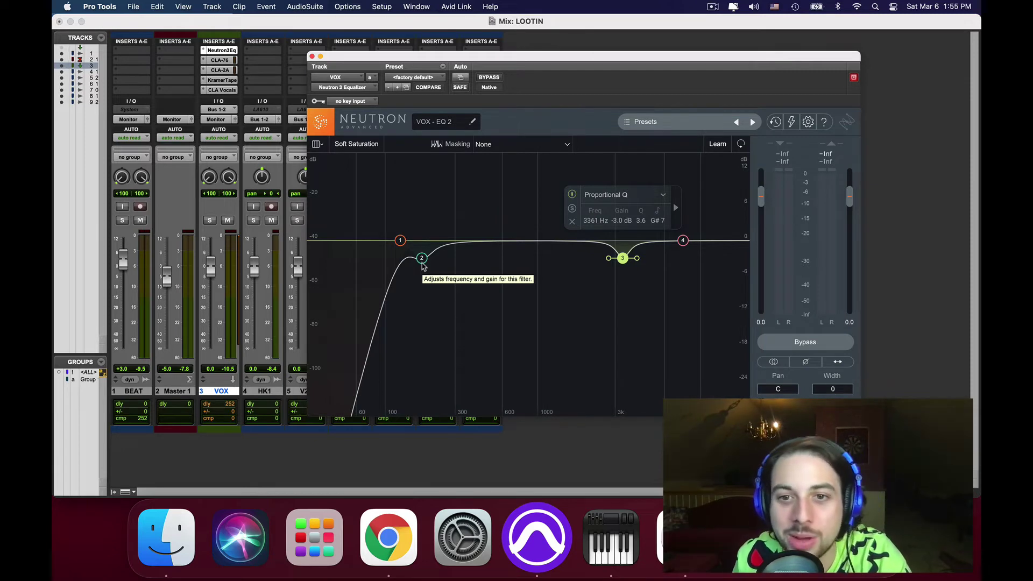
Lower band 4, the analog high shelf at about 7.9 kHz, by about 2 dB
left_click(683, 241)
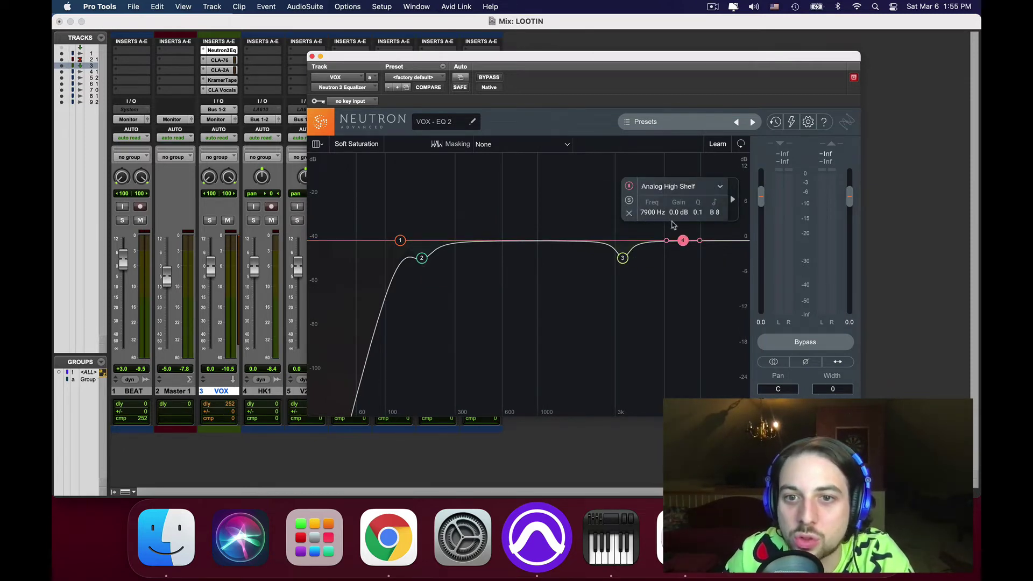
left_click_drag(683, 240, 680, 258)
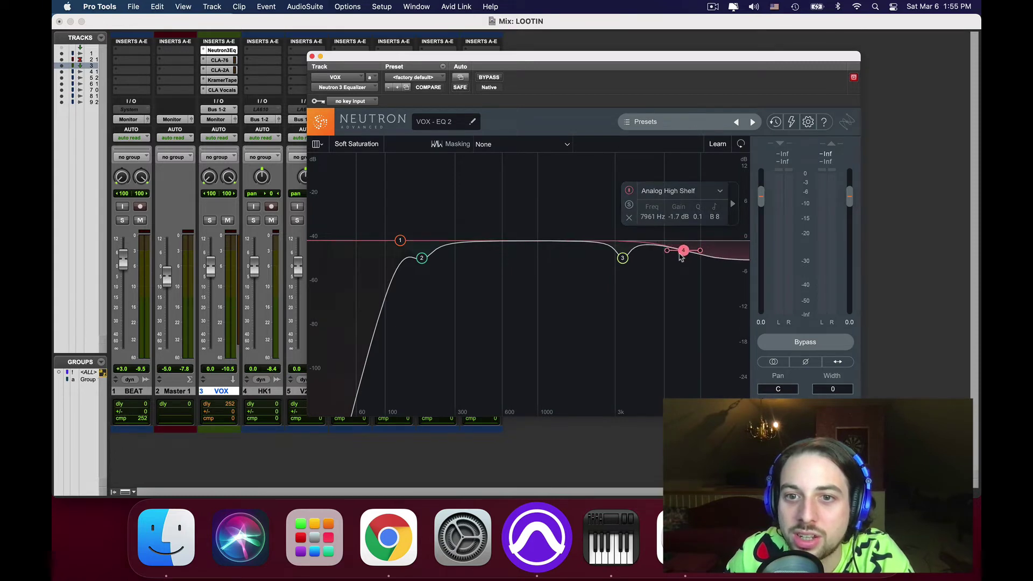
left_click(623, 226)
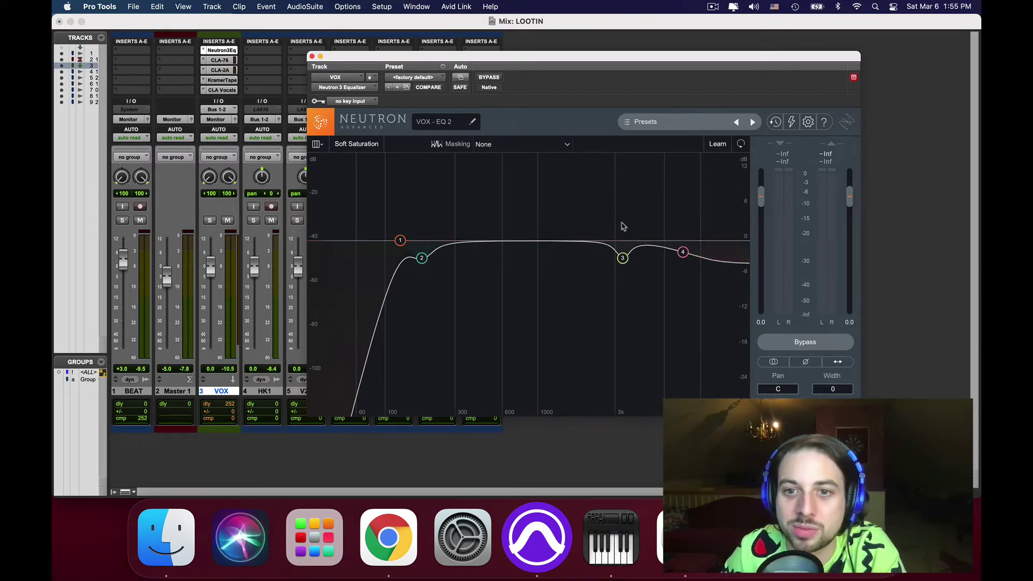
Lower the band 4 high shelf to -3.0 dB at 7718 Hz during playback and audition the band off and on
key("space")
left_click_drag(683, 252, 681, 264)
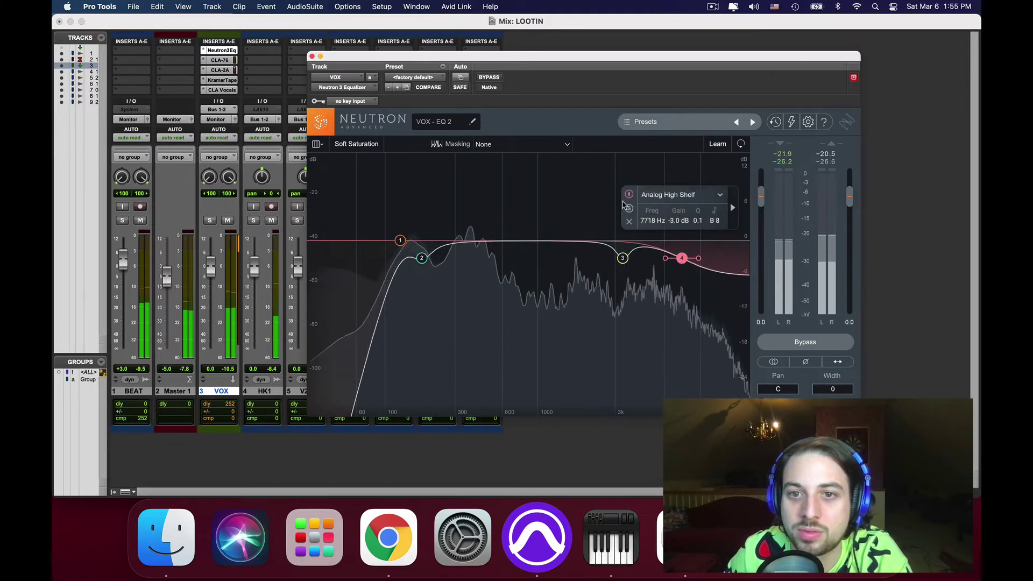
left_click(629, 195)
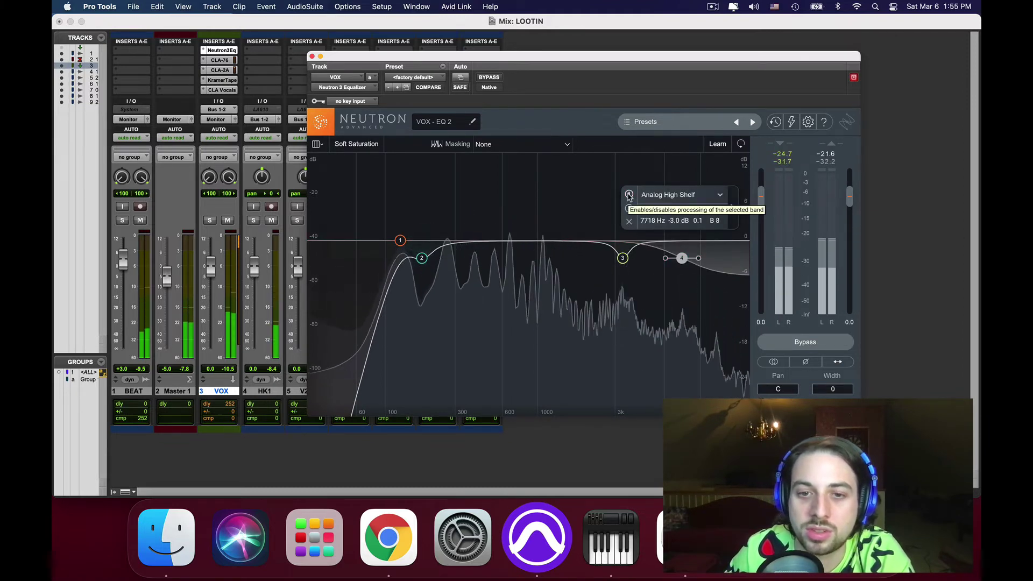
left_click(628, 195)
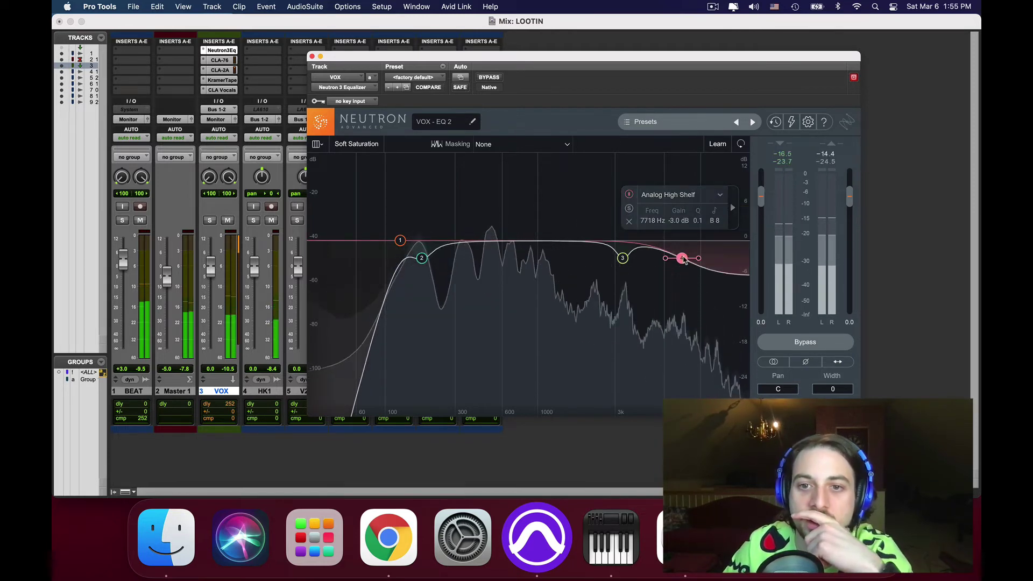
Make band 4 dynamic at 7900 Hz with a gain of -2.9 dB, and compare the band disabled and enabled
mouse_move(685, 260)
left_mouse_down()
mouse_move(687, 242)
mouse_move(683, 269)
mouse_move(678, 259)
left_mouse_up()
left_click(732, 200)
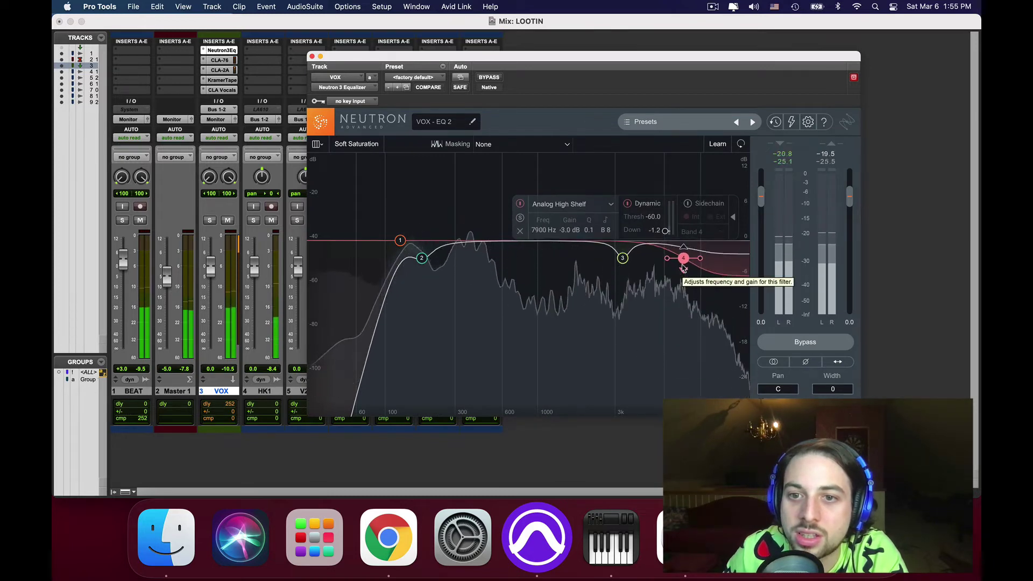
left_click(520, 204)
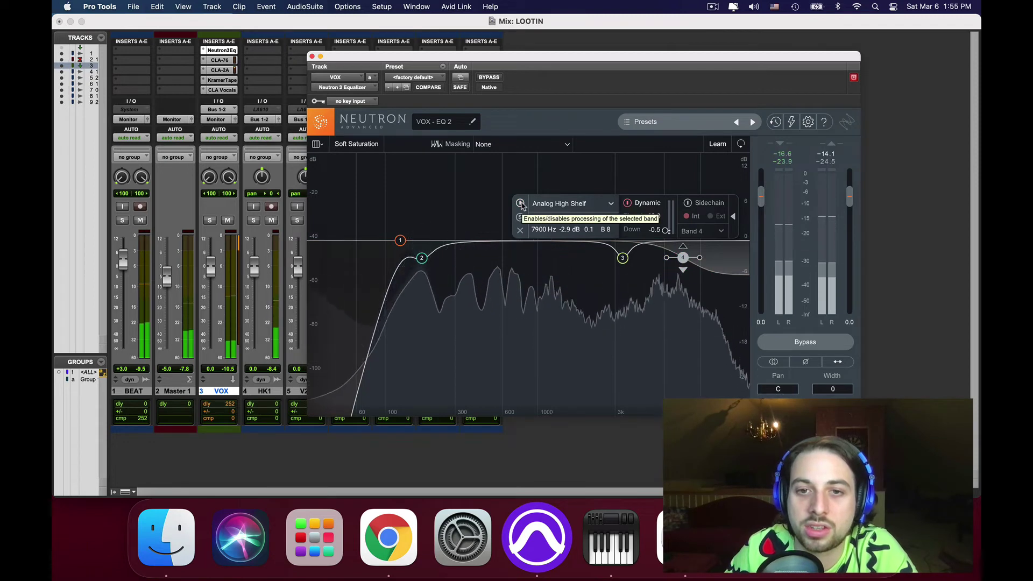
left_click(520, 203)
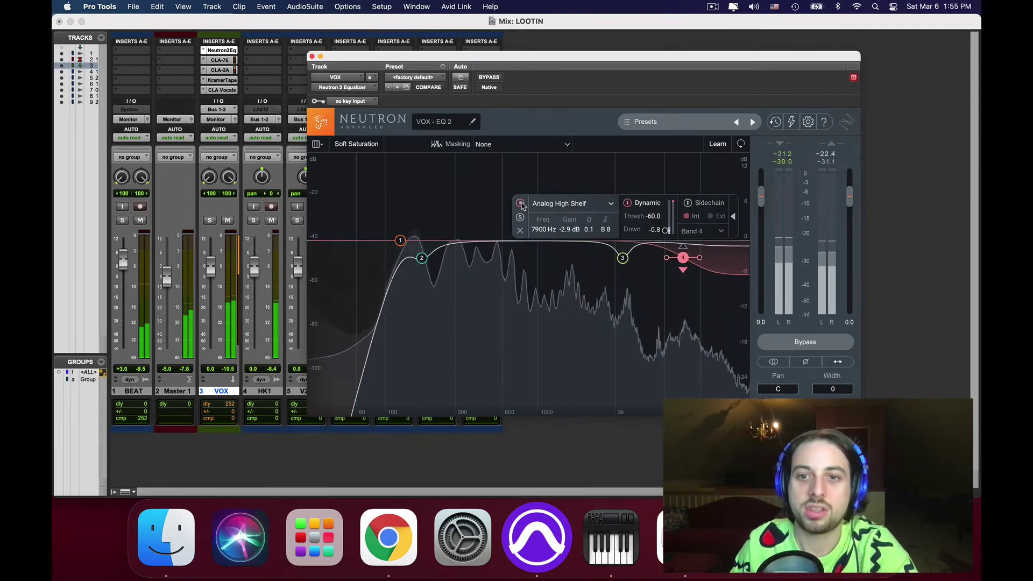
left_click(446, 196)
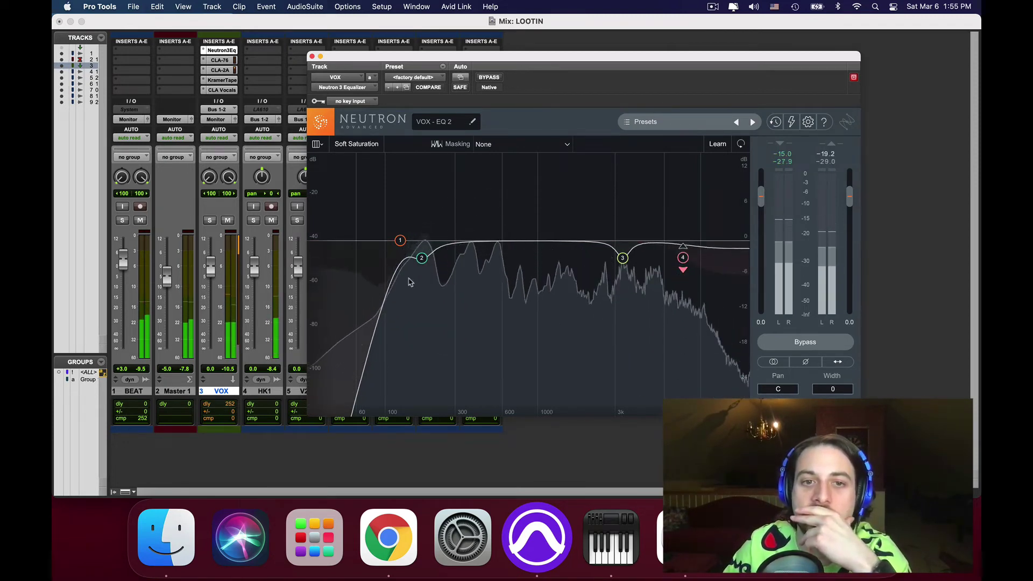
Make band 2 dynamic and deepen its cut to -6.8 dB at 182 Hz
left_click(420, 259)
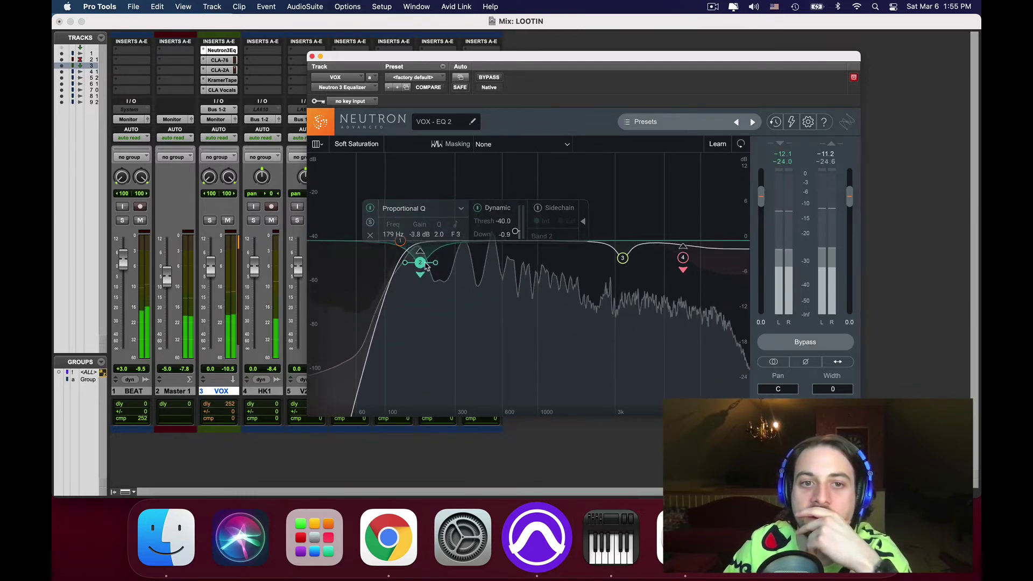
left_click_drag(428, 260, 428, 283)
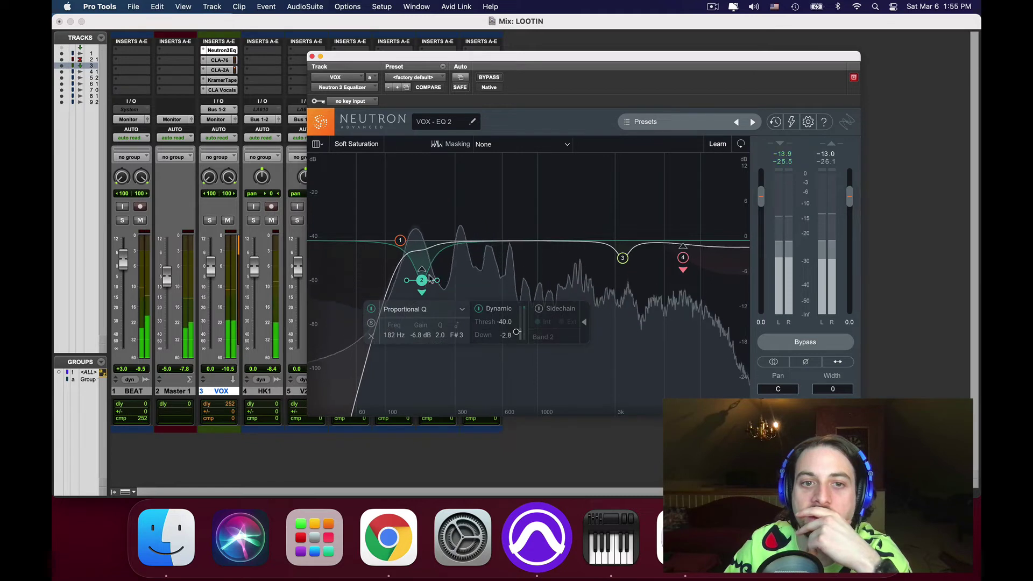
left_click(453, 239)
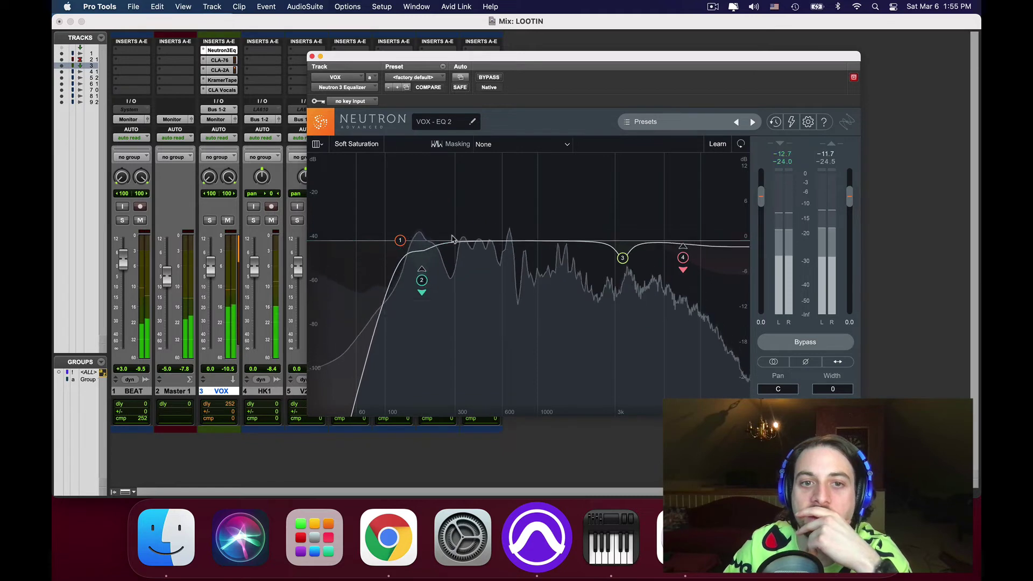
Make band 3 dynamic, deepen its cut near 3.4 kHz to about -5 dB, and stop playback
left_click(623, 258)
left_click(674, 206)
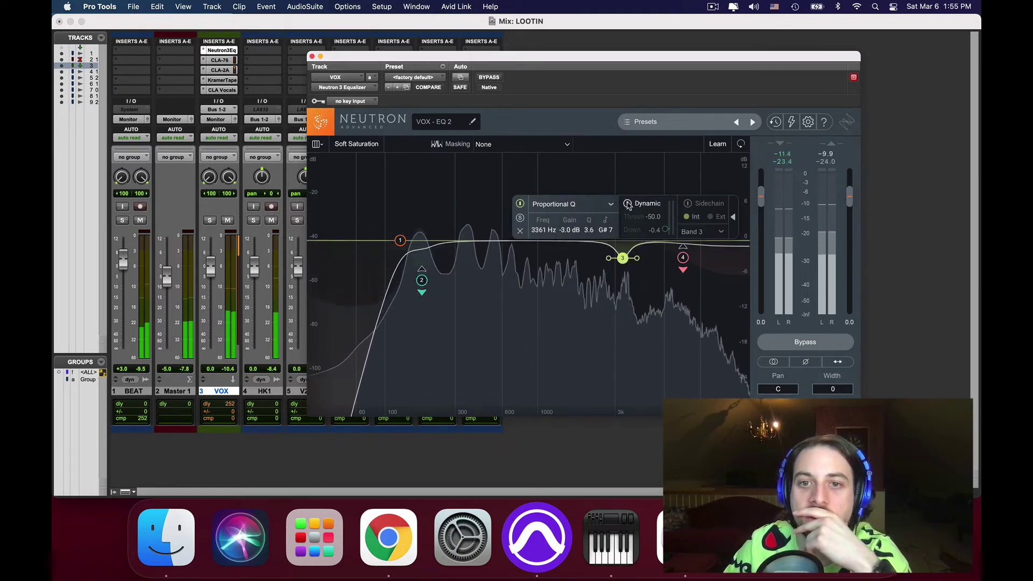
left_click(588, 299)
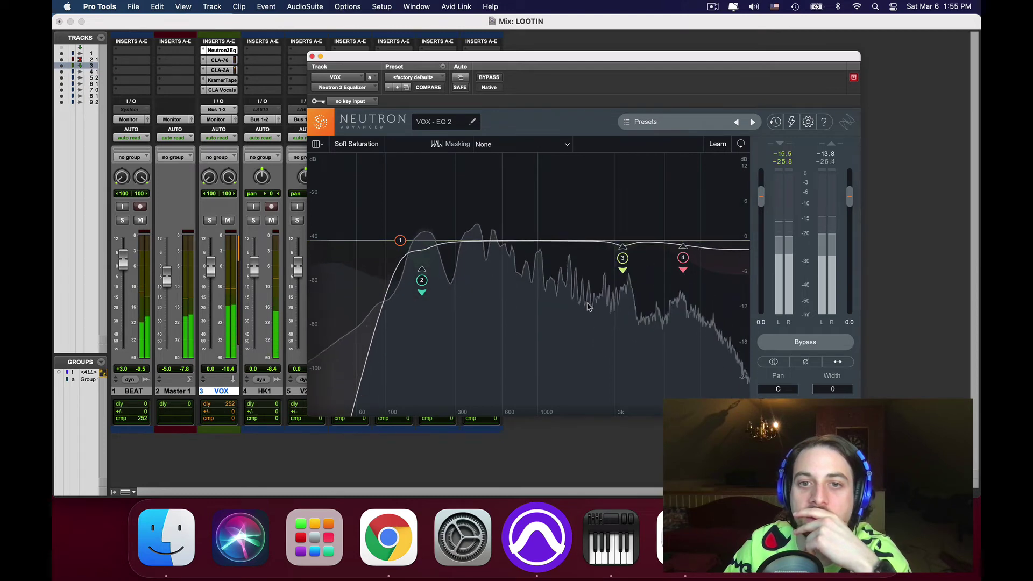
left_click_drag(623, 258, 624, 270)
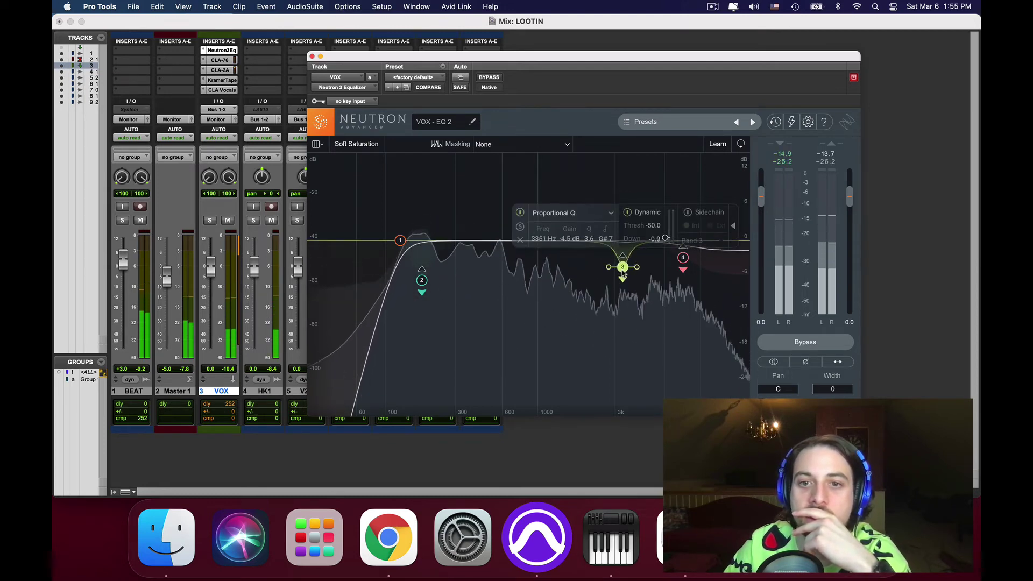
left_click(512, 201)
key("space")
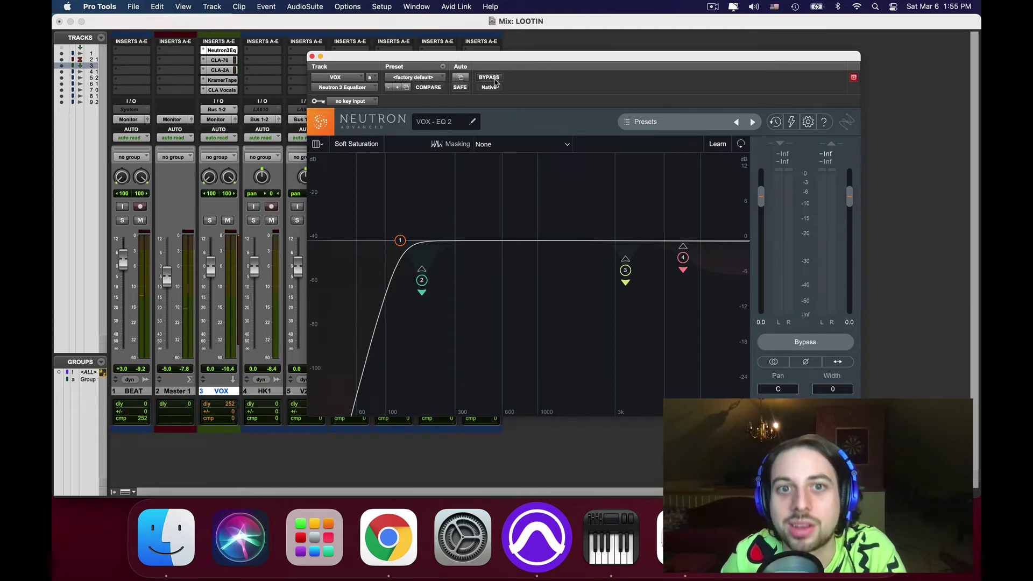
Play the vocal with the equalizer repeatedly bypassed and active, and examine band 4's dynamic high shelf settings
key("space")
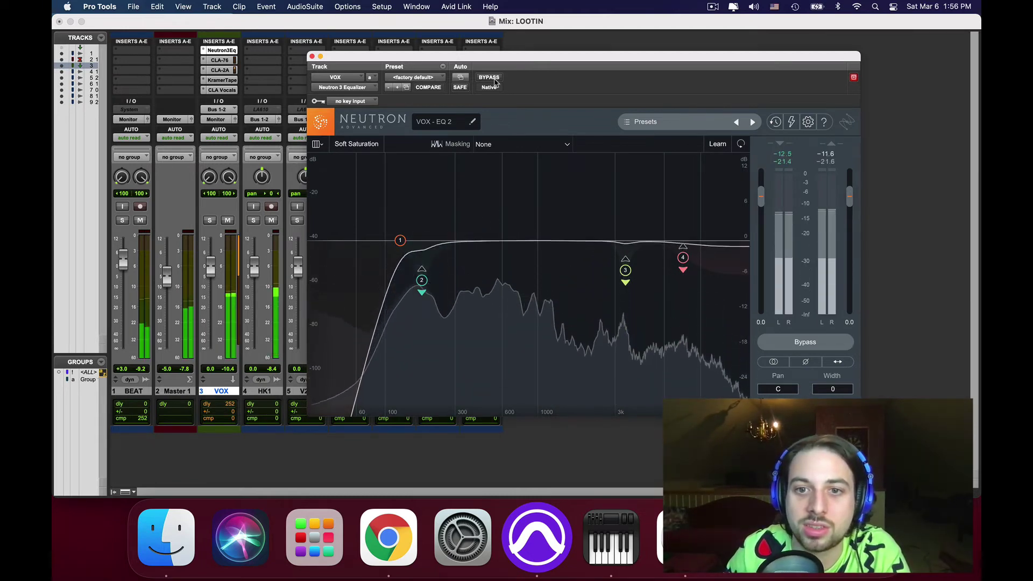
left_click(494, 79)
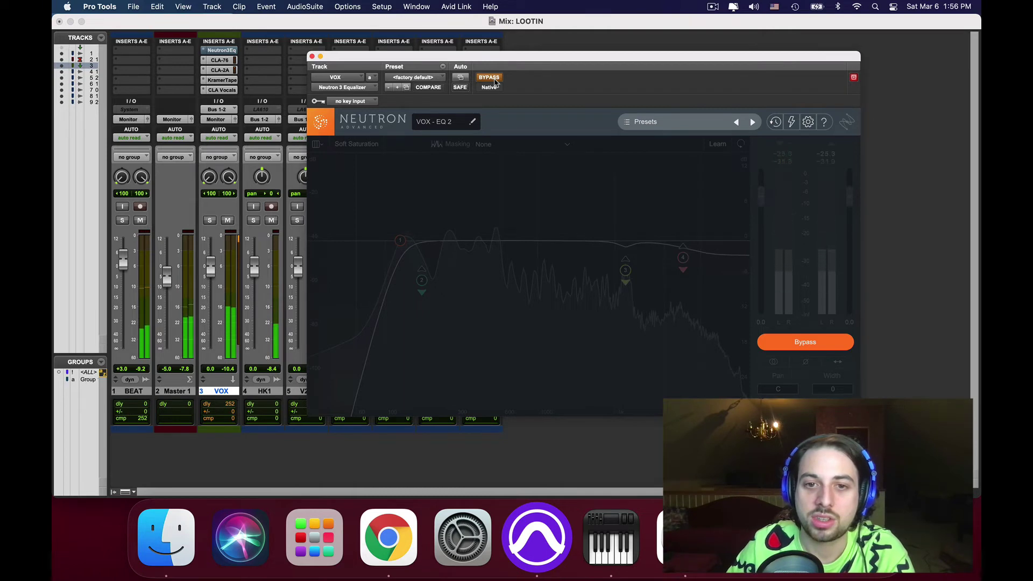
left_click(494, 79)
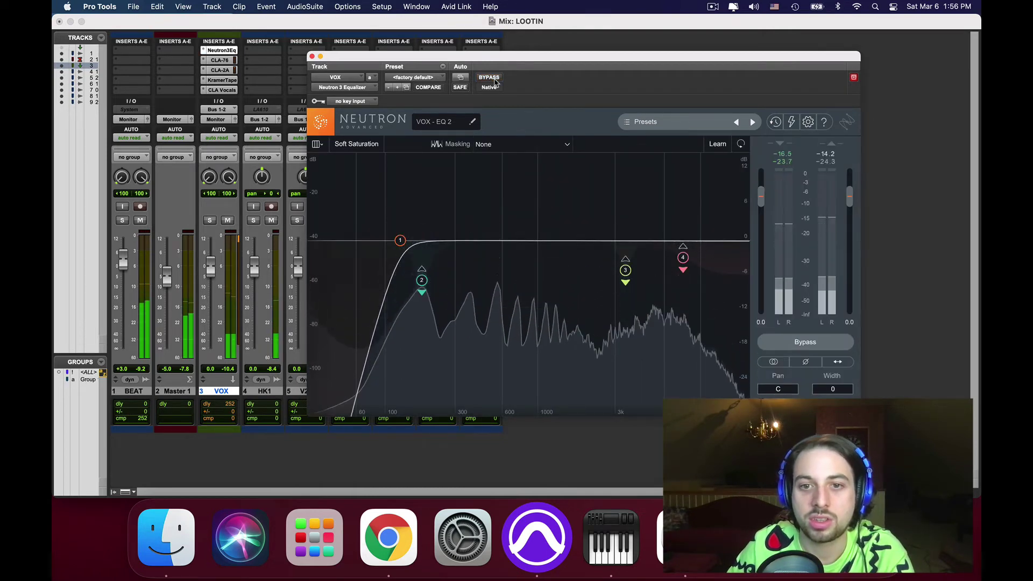
left_click(494, 79)
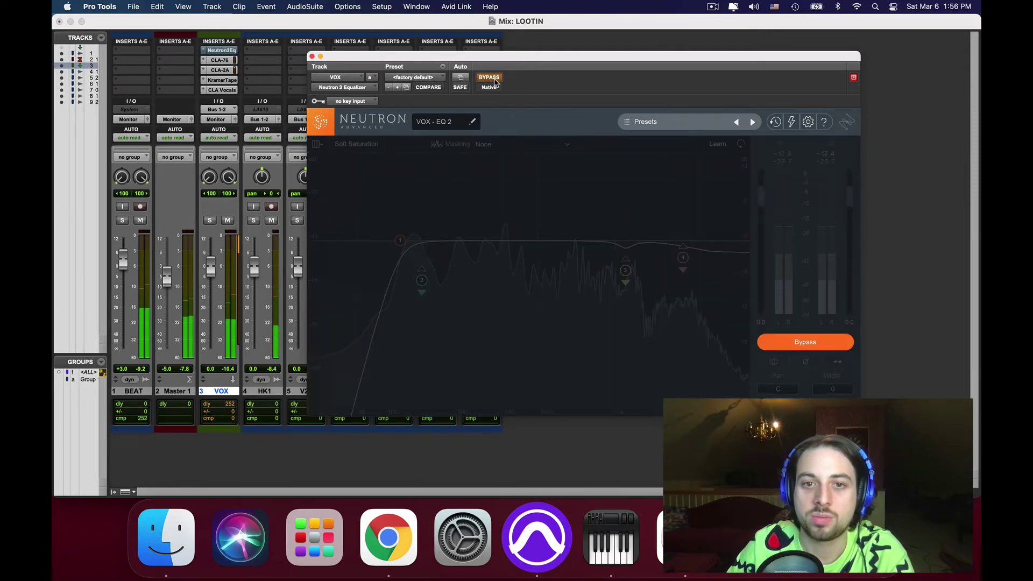
left_click(494, 78)
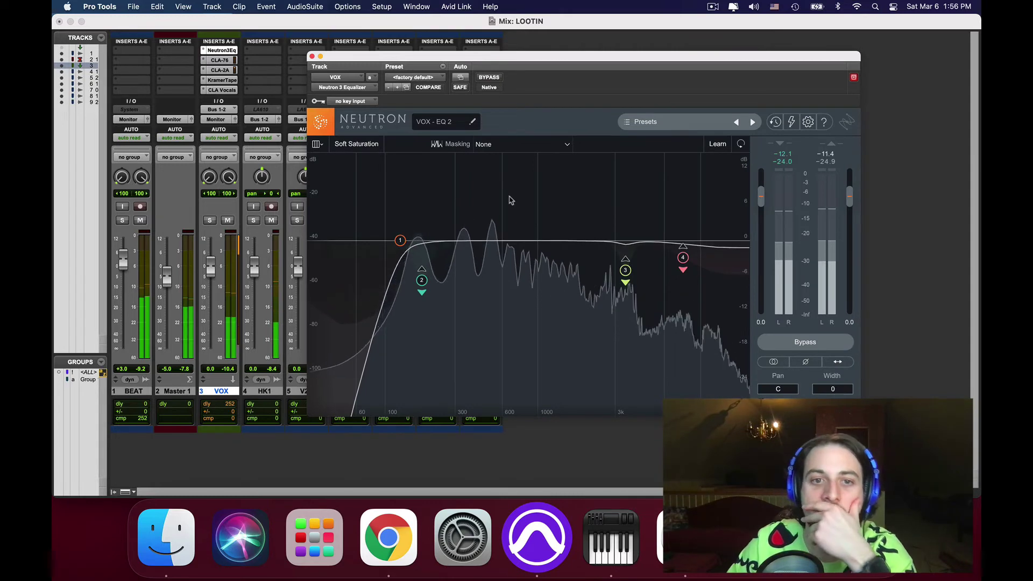
left_click(492, 78)
left_click(492, 78)
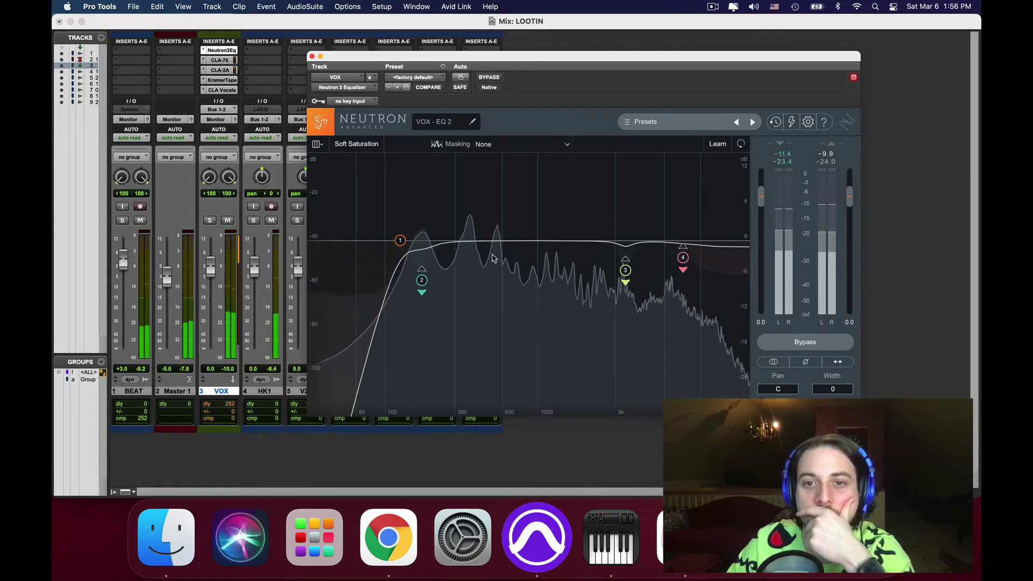
key("space")
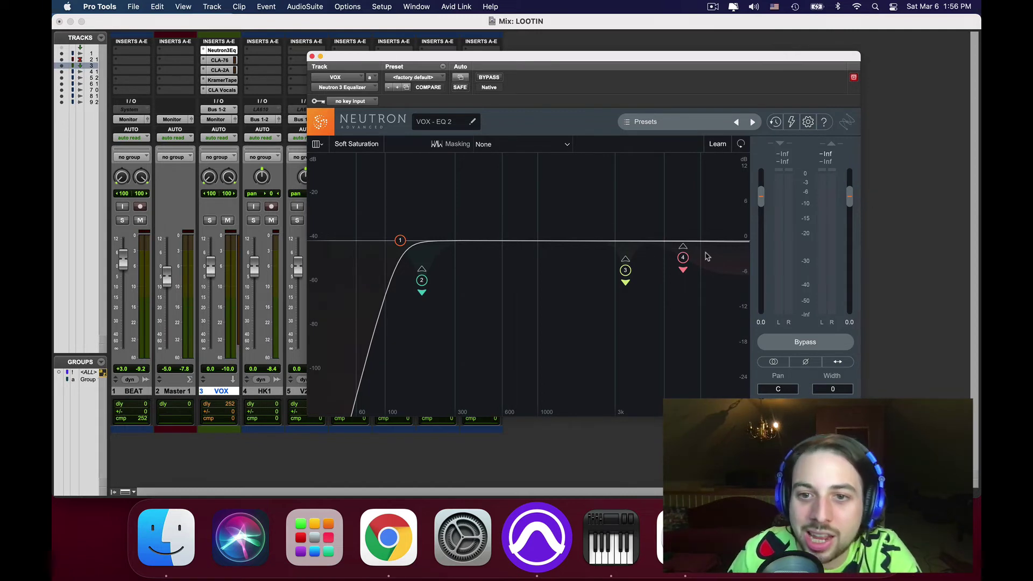
left_click(683, 259)
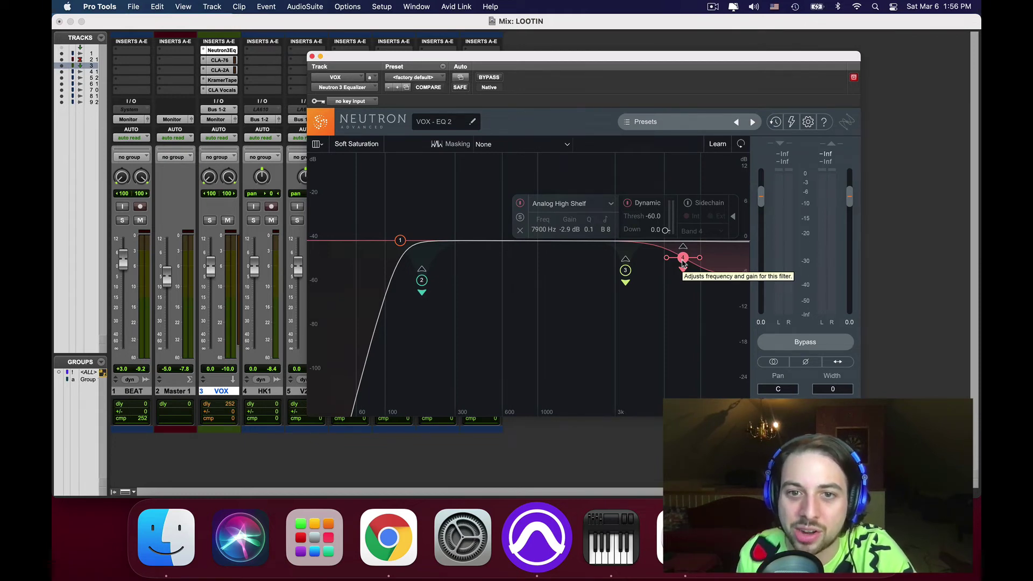
left_click(479, 176)
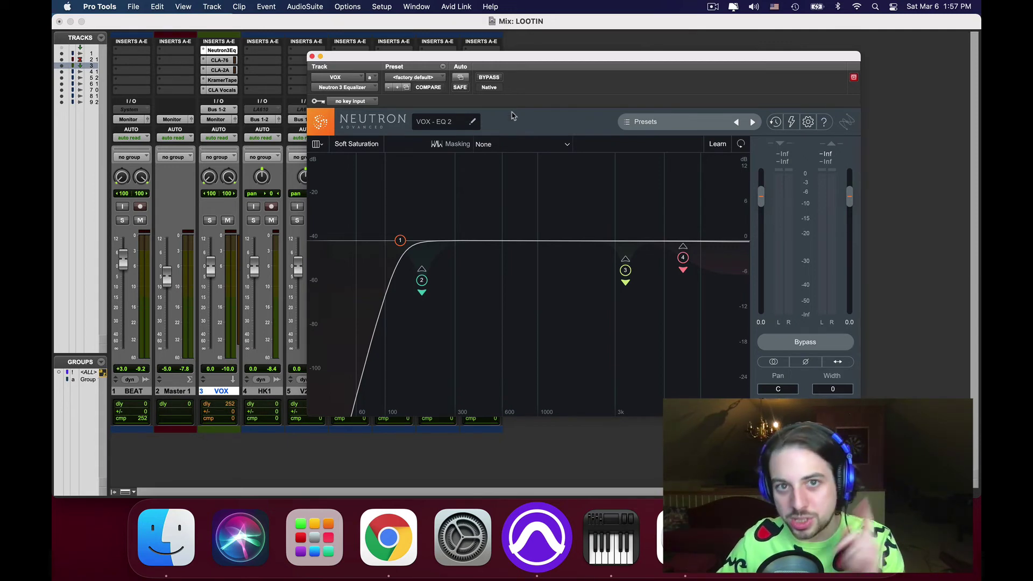
Replay the vocal and compare the full dynamic EQ against the bypassed signal twice more before stopping playback
key("space")
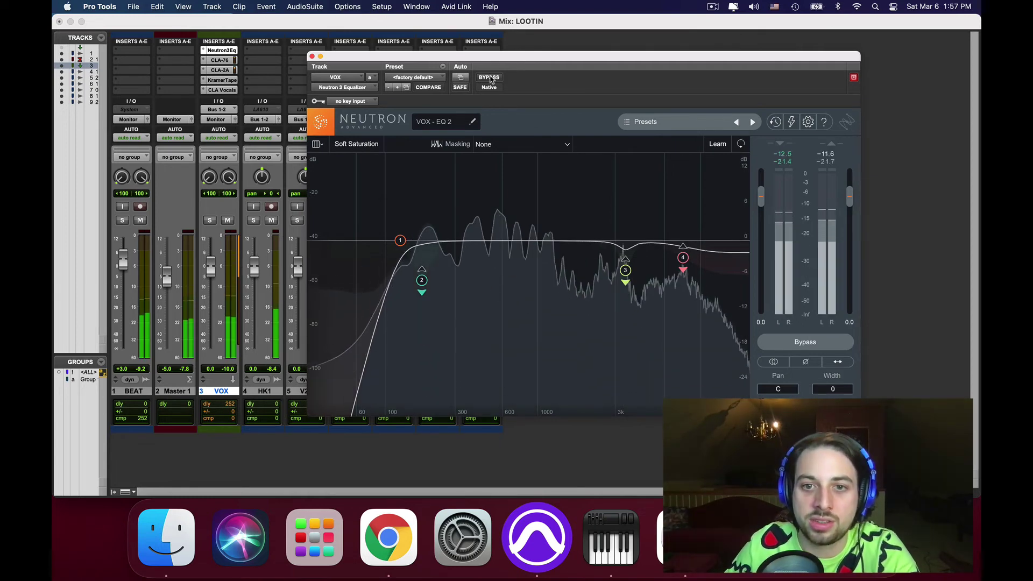
left_click(490, 77)
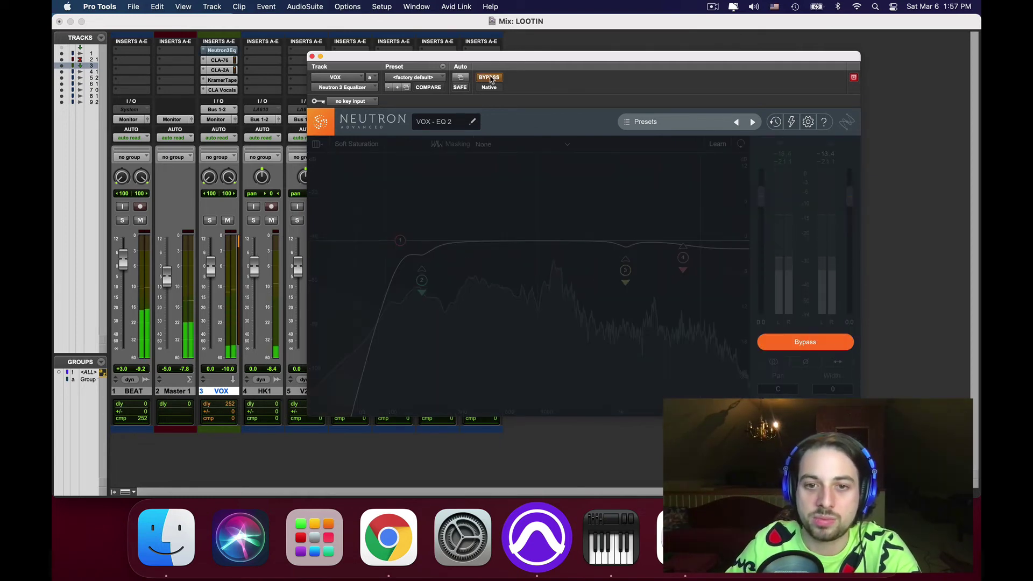
left_click(490, 78)
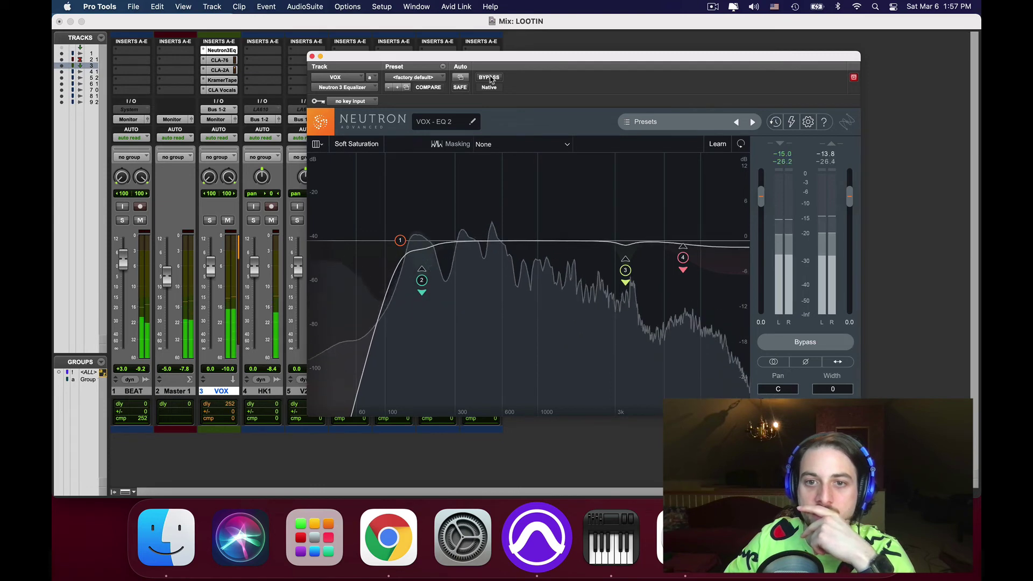
left_click(489, 77)
left_click(489, 77)
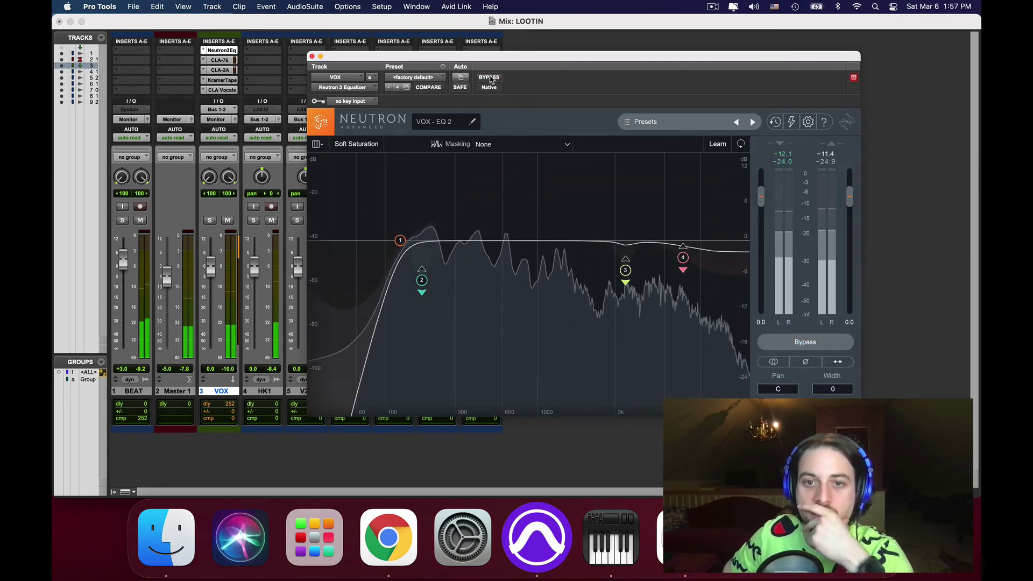
key("space")
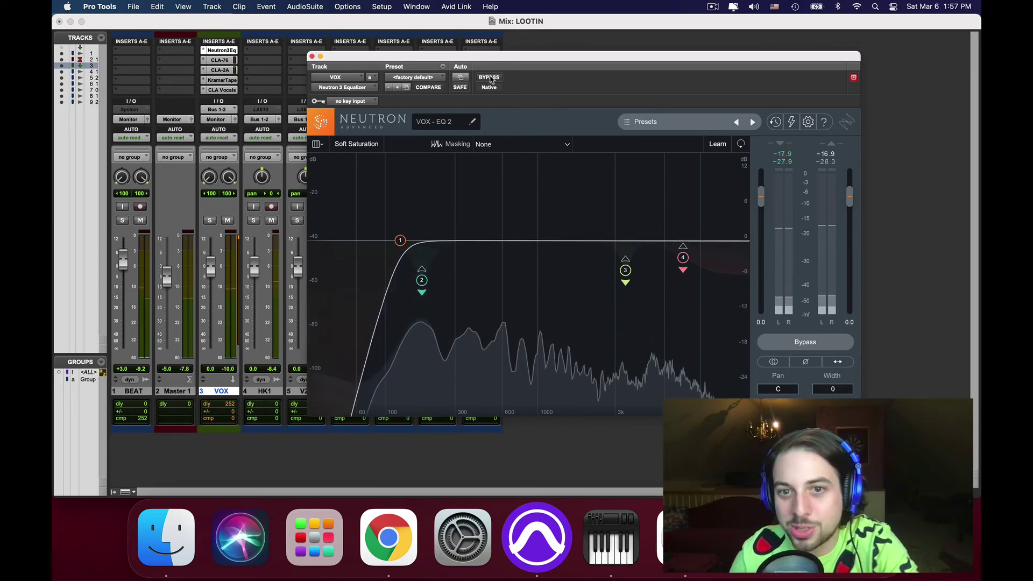